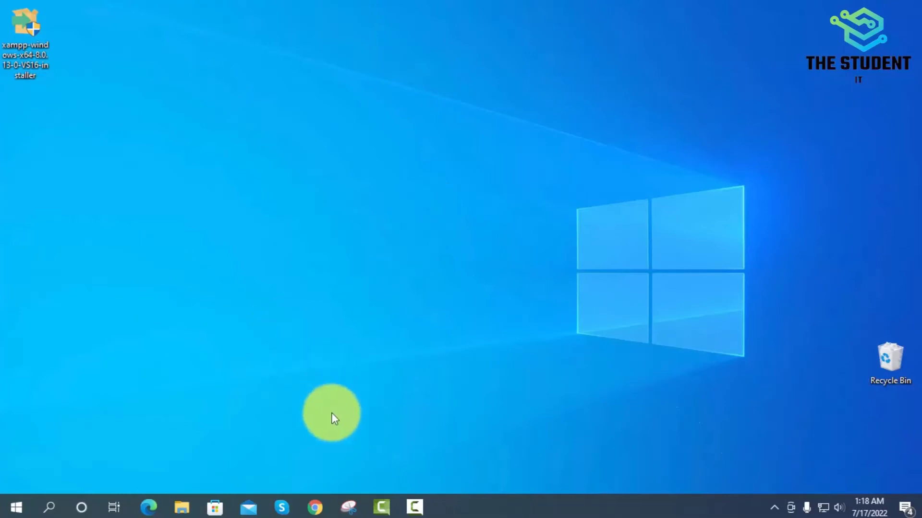
- Open Google Chrome, close the extra search tab, and search Google for xampp
{"action": "left_click", "coordinate": [314, 508]}
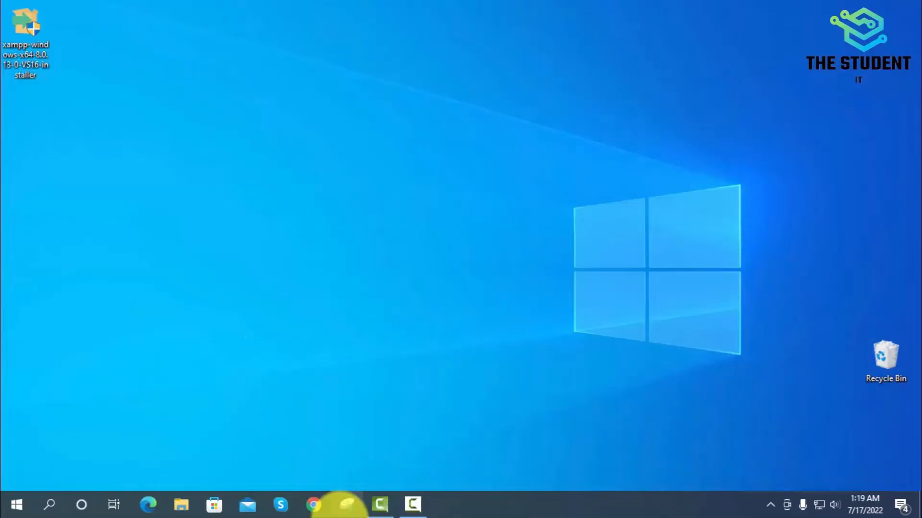
{"action": "left_click", "coordinate": [317, 504]}
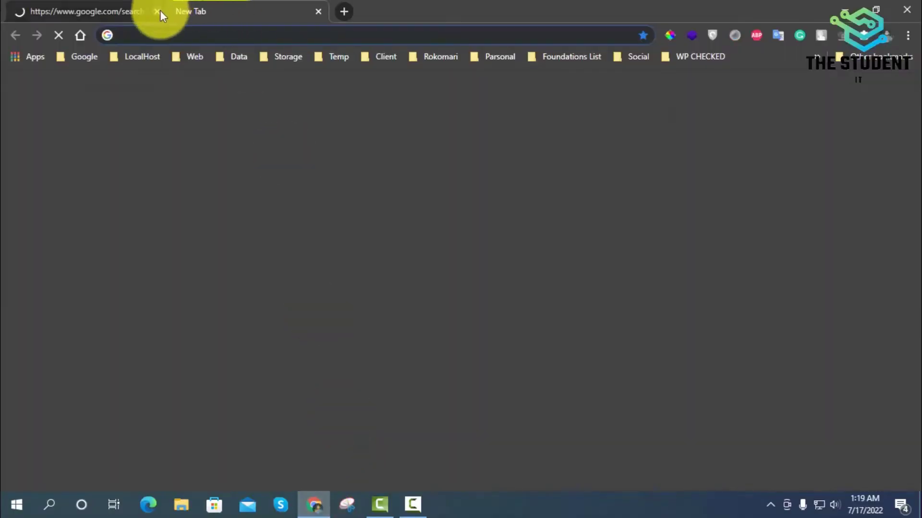
{"action": "left_click", "coordinate": [158, 11]}
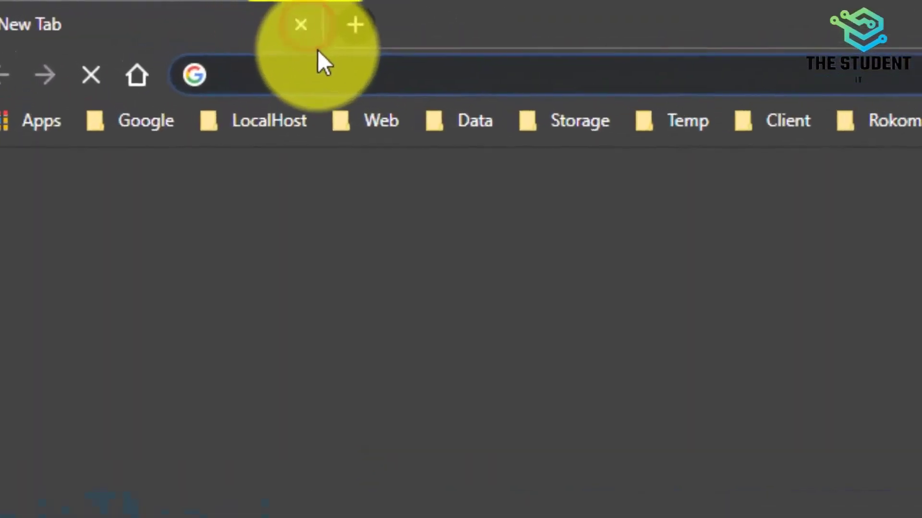
{"action": "left_click", "coordinate": [360, 78]}
{"action": "type", "text": "xa"}
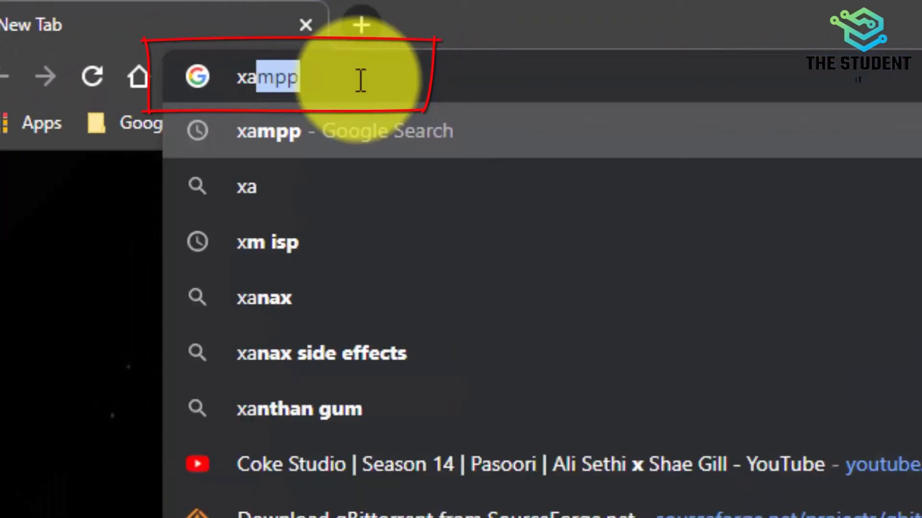
{"action": "type", "text": "mm"}
{"action": "key", "text": "BackSpace"}
{"action": "key", "text": "Down"}
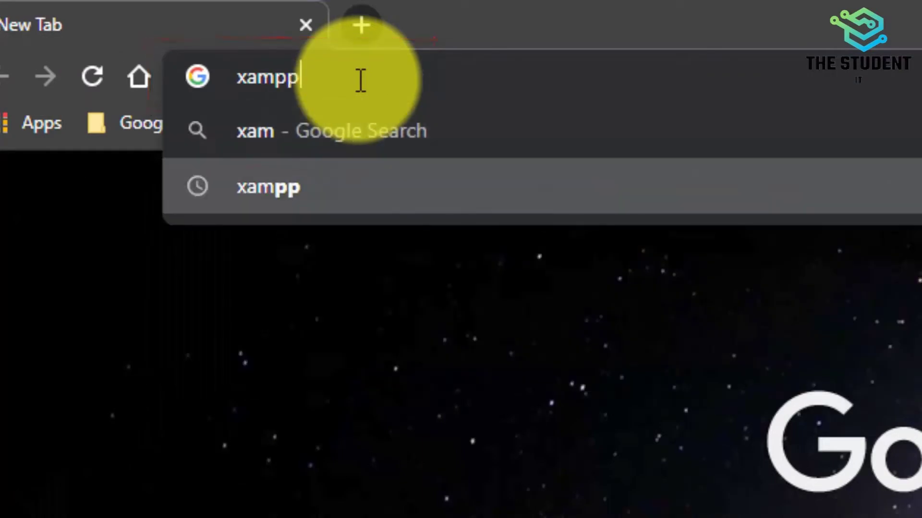
{"action": "key", "text": "Return"}
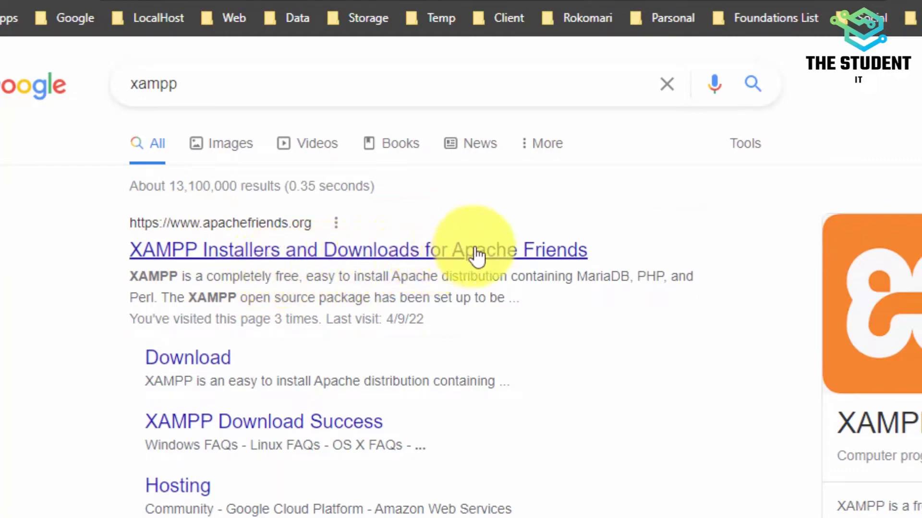
- Open the Apache Friends site from the search results and start downloading XAMPP for Windows 8.1.6 (PHP 8.1.6)
{"action": "left_click", "coordinate": [449, 248]}
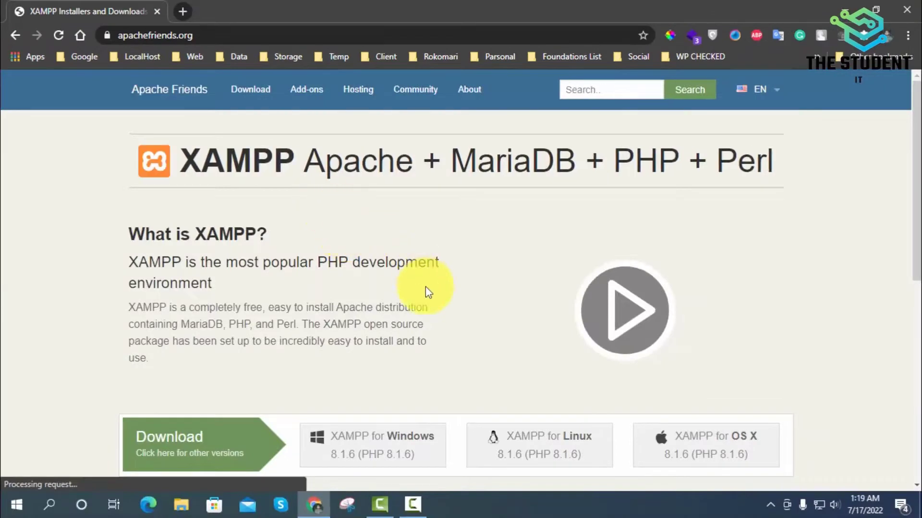
{"action": "scroll", "coordinate": [456, 322], "scroll_direction": "down", "scroll_amount": 5}
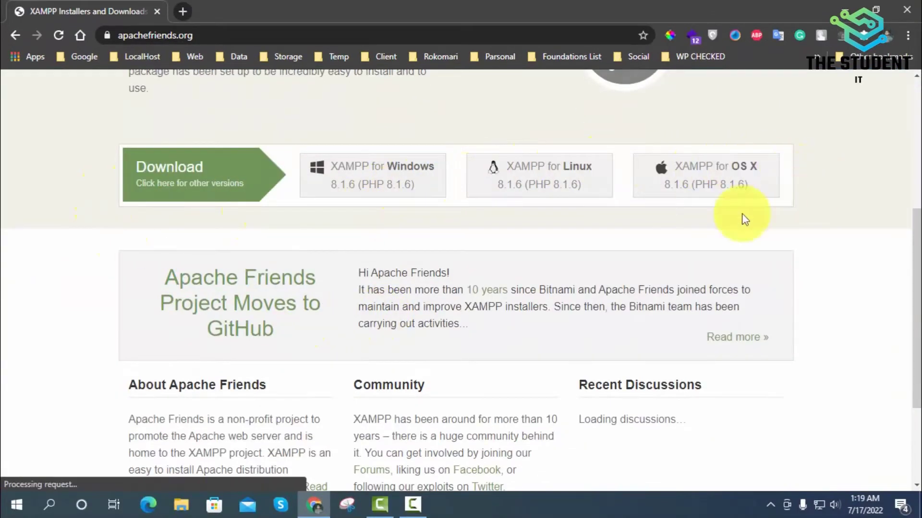
{"action": "scroll", "coordinate": [306, 227], "scroll_direction": "up", "scroll_amount": 3}
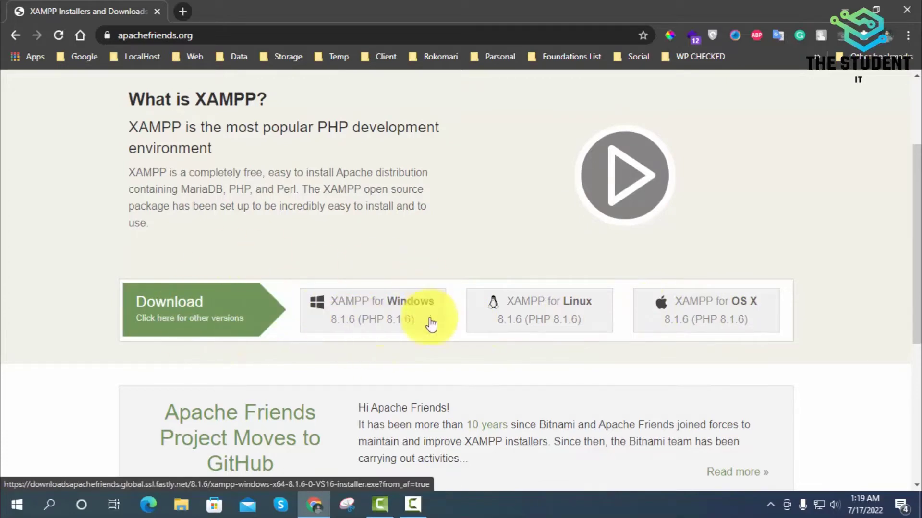
{"action": "left_click", "coordinate": [364, 309]}
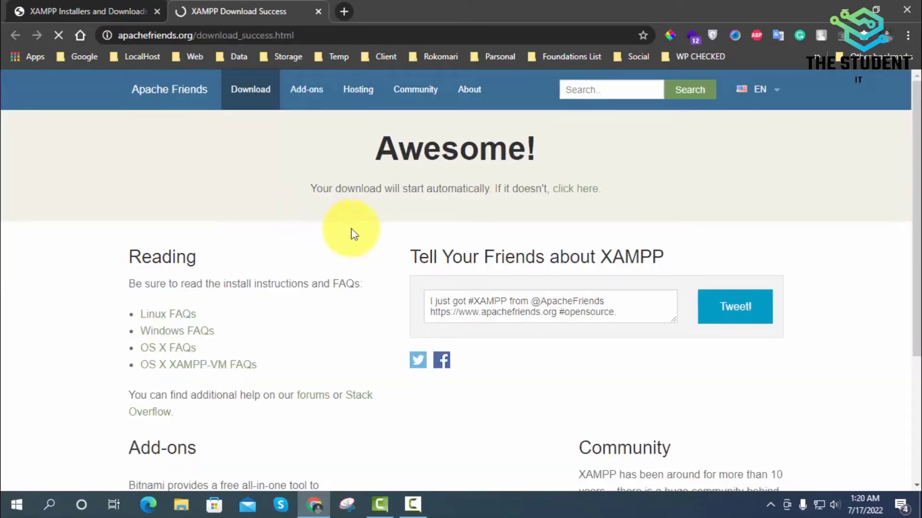
{"action": "scroll", "coordinate": [284, 275], "scroll_direction": "down", "scroll_amount": 2}
{"action": "scroll", "coordinate": [284, 275], "scroll_direction": "up", "scroll_amount": 2}
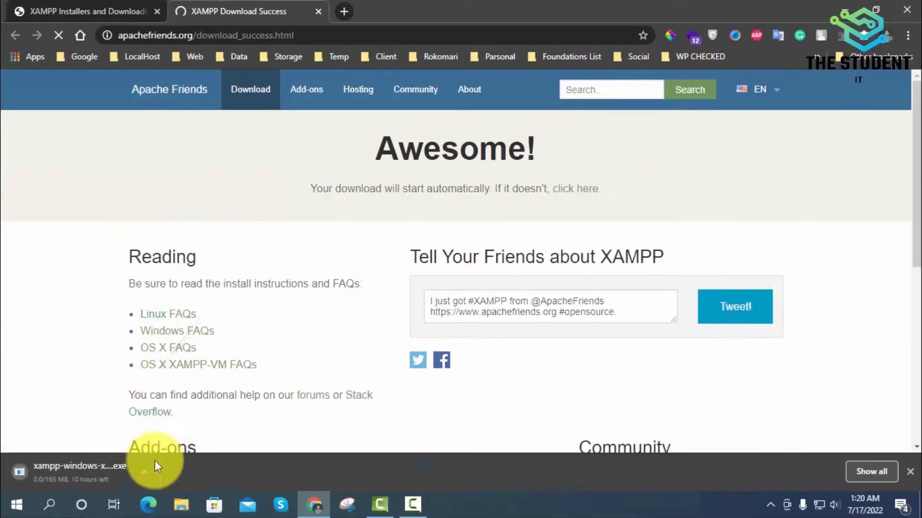
- Cancel the XAMPP installer download and minimize the browser to return to the desktop
{"action": "left_click", "coordinate": [145, 472]}
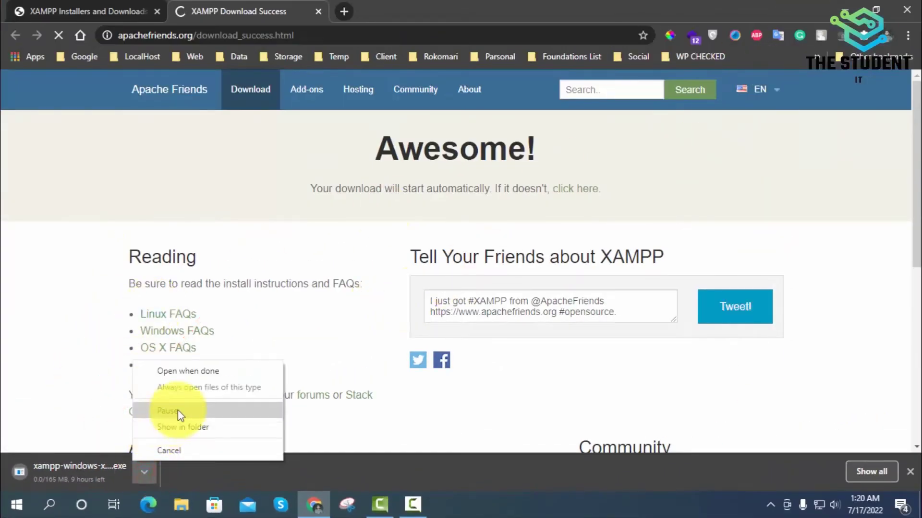
{"action": "left_click", "coordinate": [169, 449]}
{"action": "left_click", "coordinate": [846, 7]}
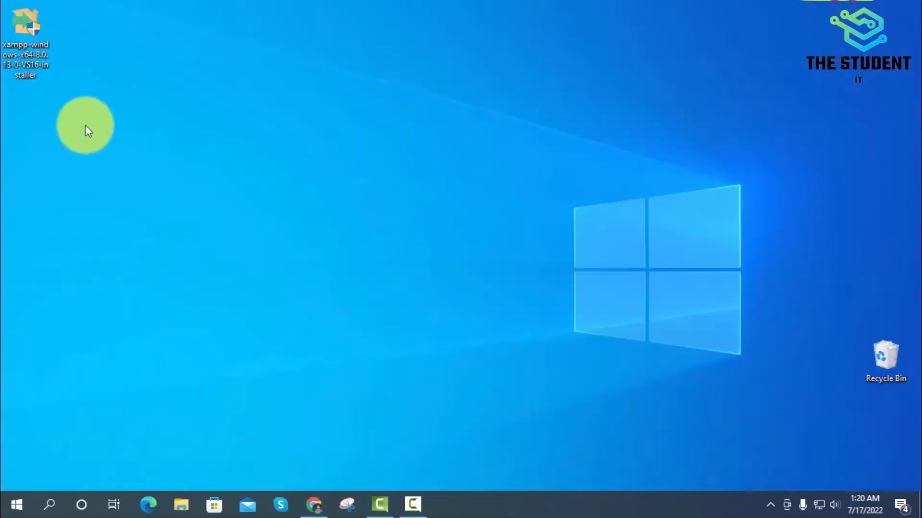
- Move the xampp-windows-x64-8.0.13-0-VS16-installer file toward the middle of the desktop and run it as administrator
{"action": "left_click", "coordinate": [28, 29]}
{"action": "left_click_drag", "start_coordinate": [316, 173], "coordinate": [382, 166]}
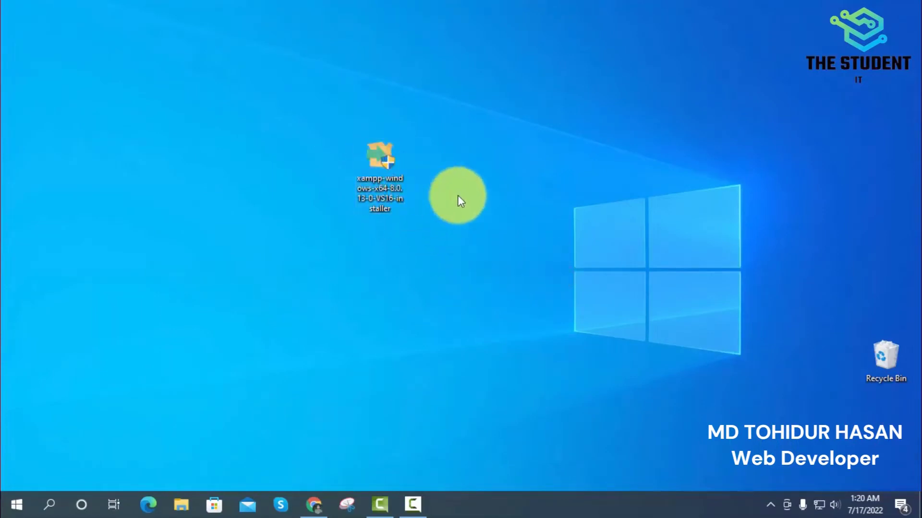
{"action": "double_click", "coordinate": [375, 174]}
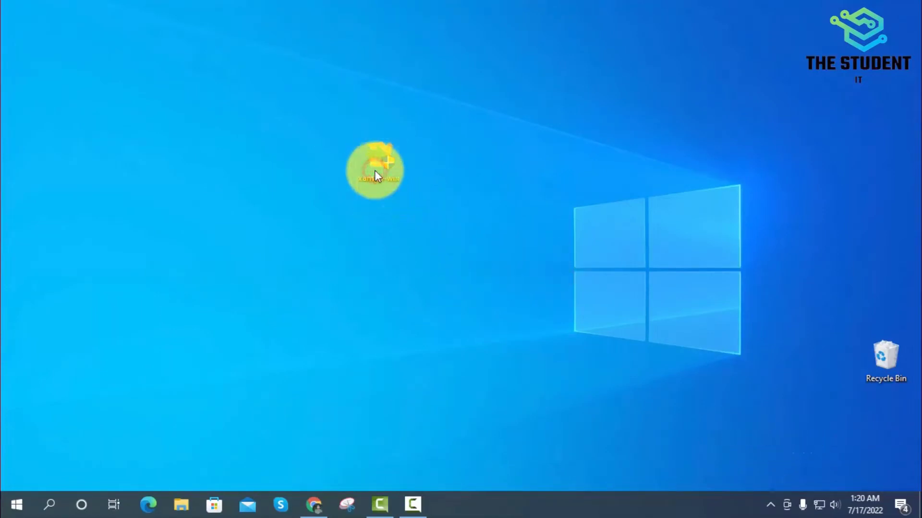
{"action": "double_click", "coordinate": [375, 171]}
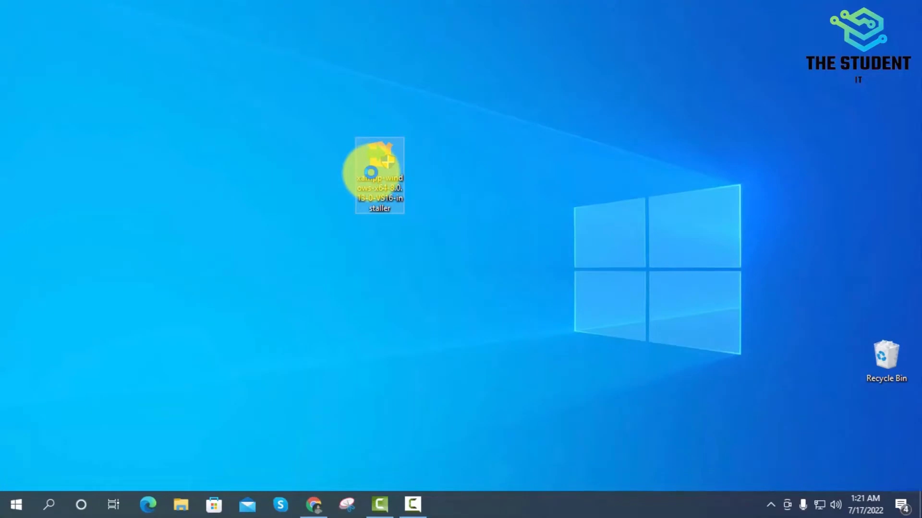
{"action": "right_click", "coordinate": [370, 172]}
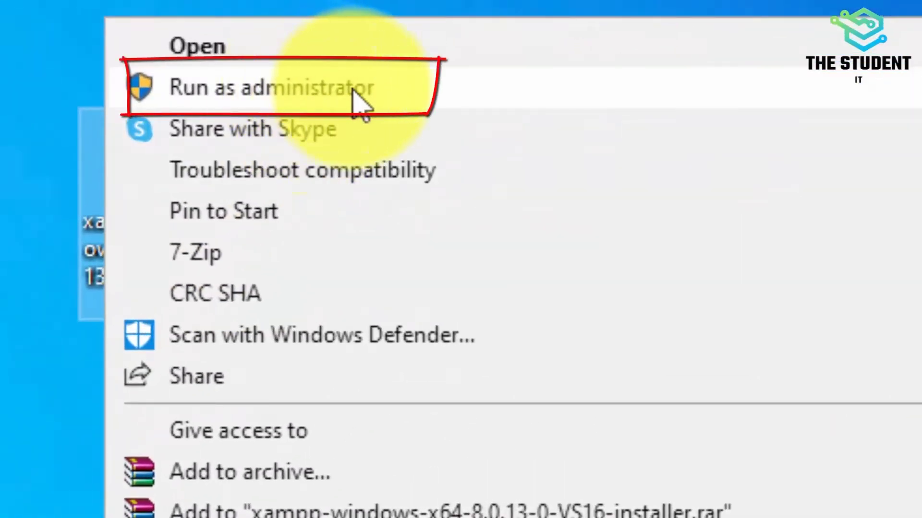
{"action": "left_click", "coordinate": [355, 90]}
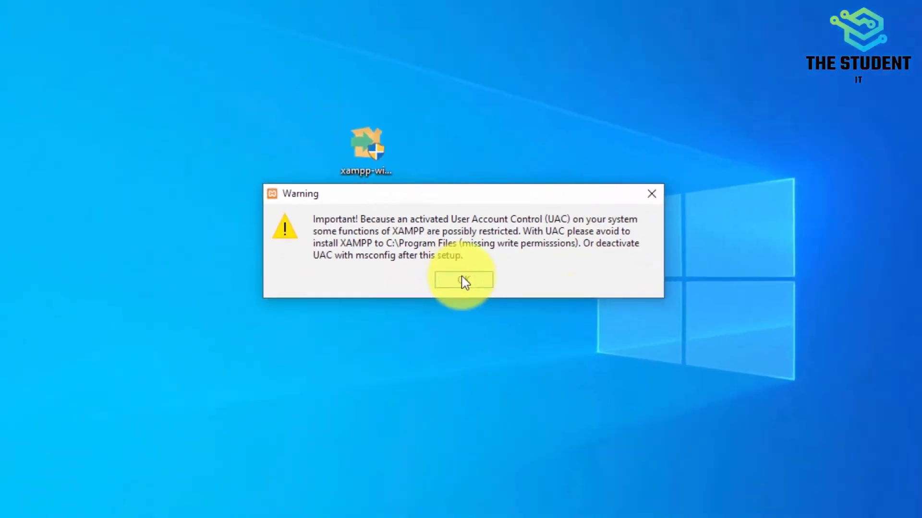
- Acknowledge the User Account Control warning and continue the XAMPP setup with all components selected
{"action": "left_click", "coordinate": [464, 282]}
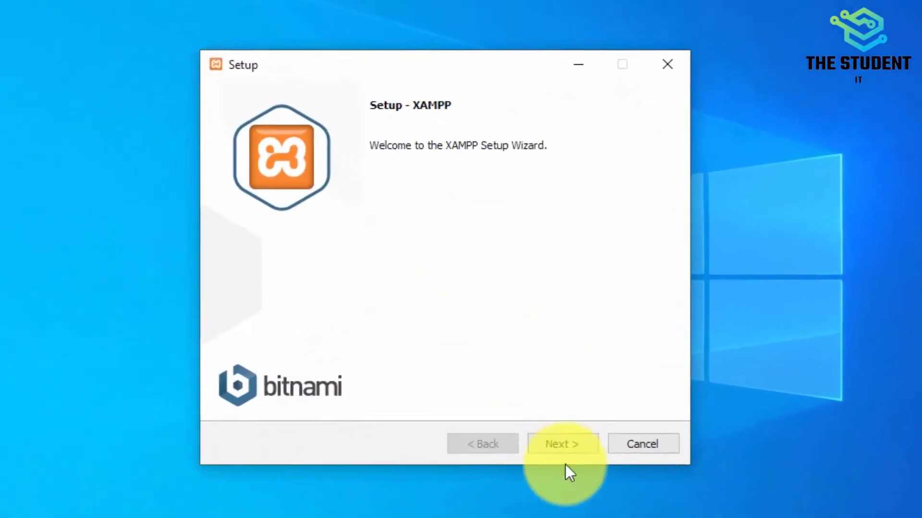
{"action": "left_click", "coordinate": [567, 449]}
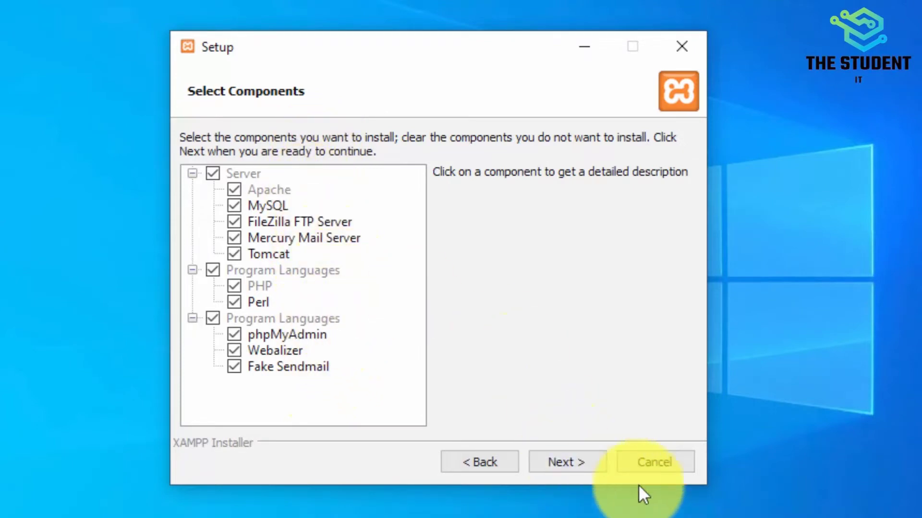
{"action": "left_click", "coordinate": [560, 468]}
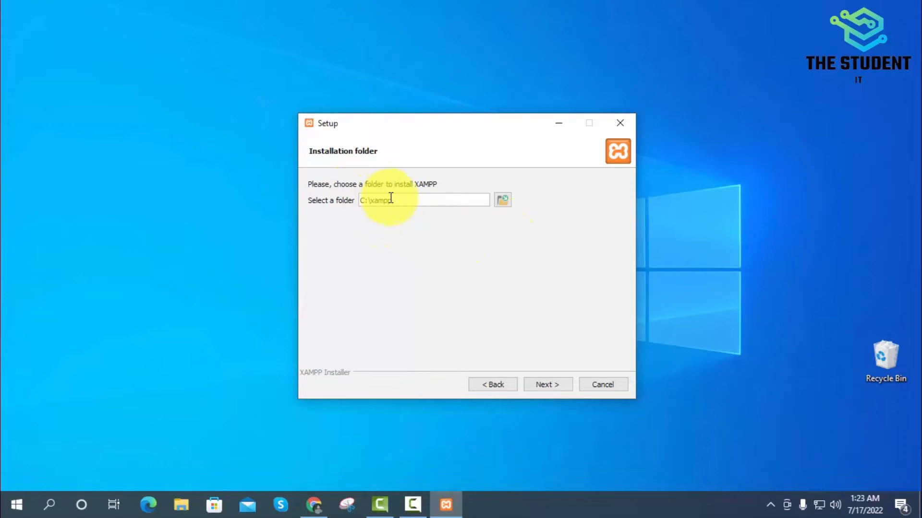
- Browse for an installation folder and create a new folder named xampp on the Learn Design (E:) drive
{"action": "left_click", "coordinate": [502, 204]}
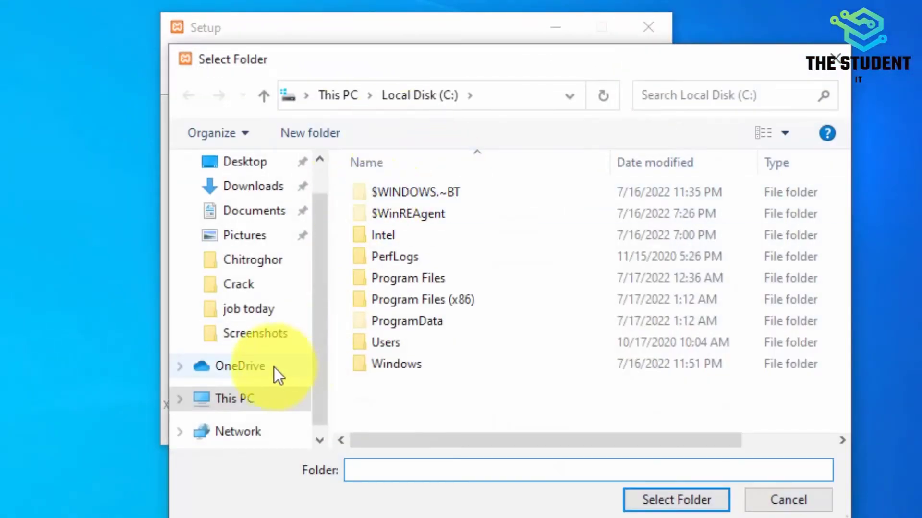
{"action": "scroll", "coordinate": [274, 367], "scroll_direction": "down", "scroll_amount": 1}
{"action": "left_click", "coordinate": [249, 374]}
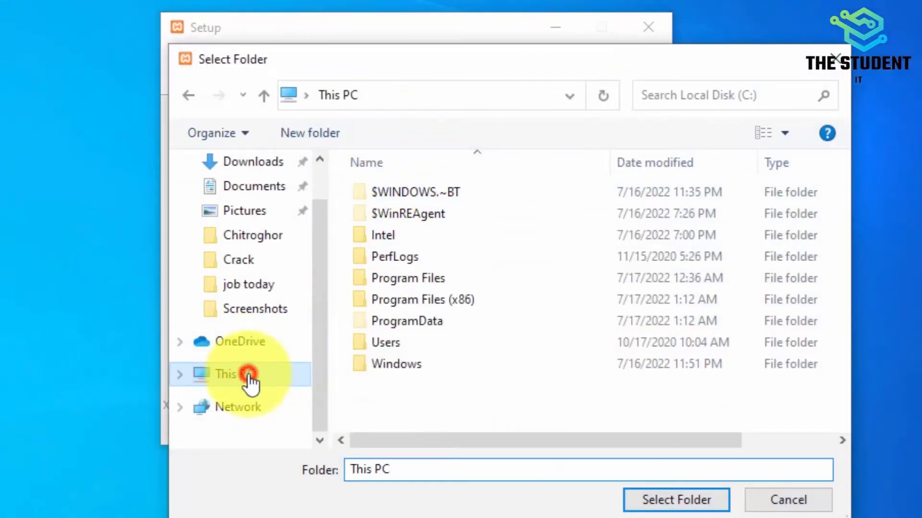
{"action": "scroll", "coordinate": [437, 309], "scroll_direction": "down", "scroll_amount": 5}
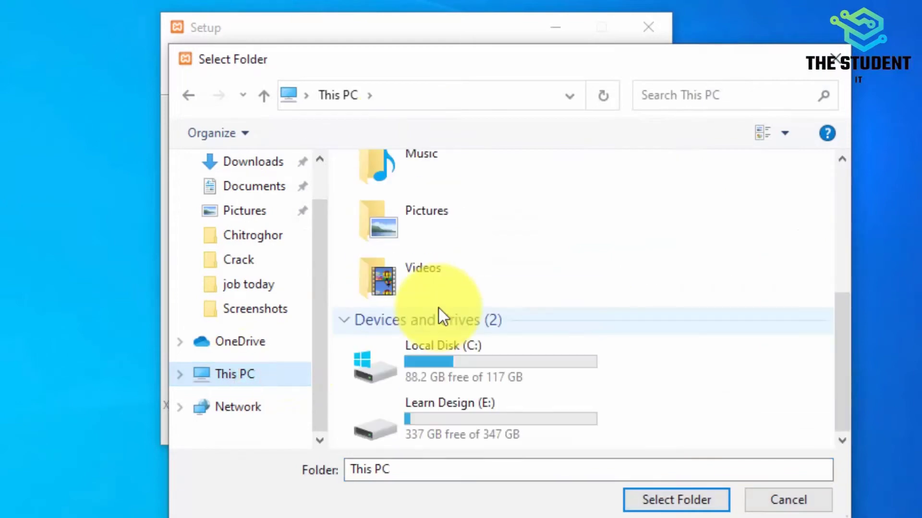
{"action": "double_click", "coordinate": [460, 419]}
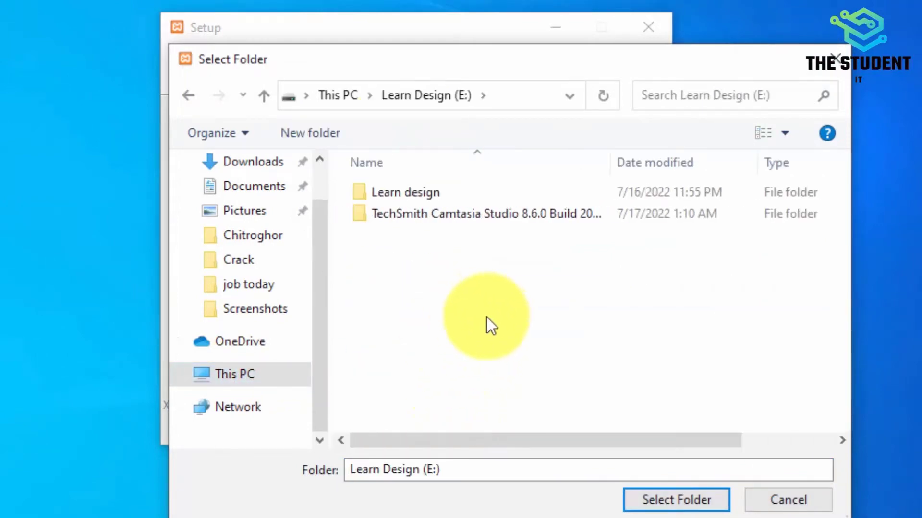
{"action": "left_click", "coordinate": [489, 349]}
{"action": "left_click", "coordinate": [382, 113]}
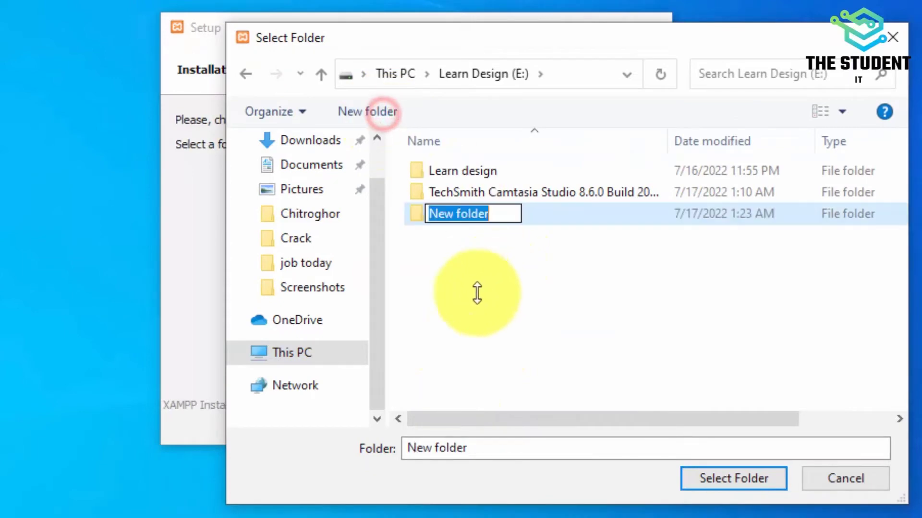
{"action": "type", "text": "xampp"}
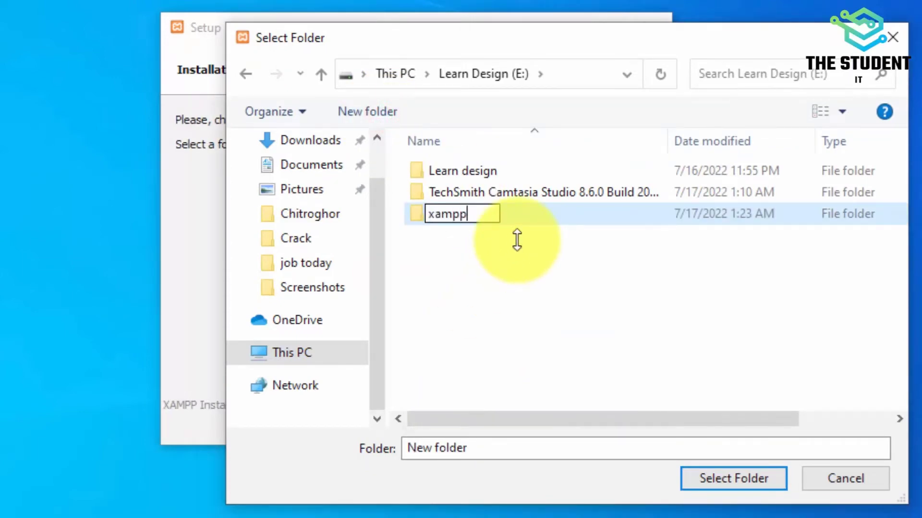
{"action": "left_click", "coordinate": [576, 273]}
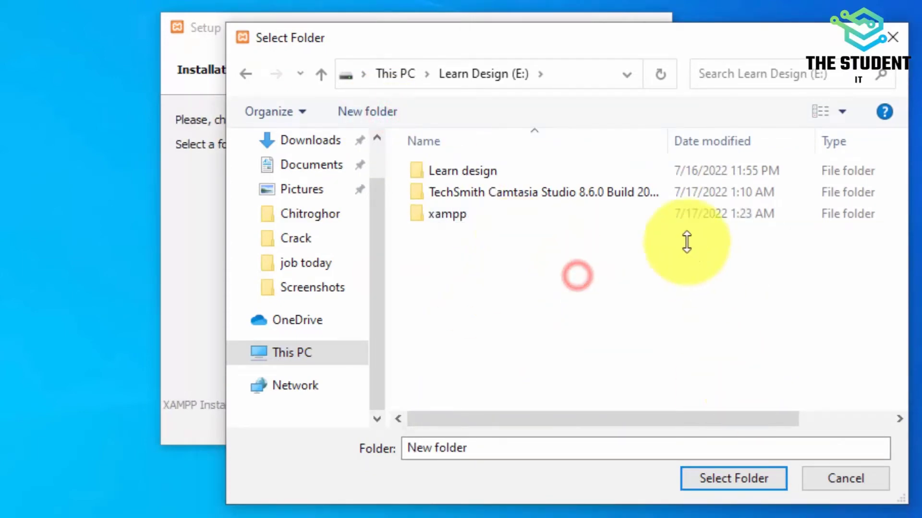
- Choose E:\xampp as the installation folder and continue to the language settings
{"action": "left_click", "coordinate": [678, 215]}
{"action": "left_click", "coordinate": [757, 479]}
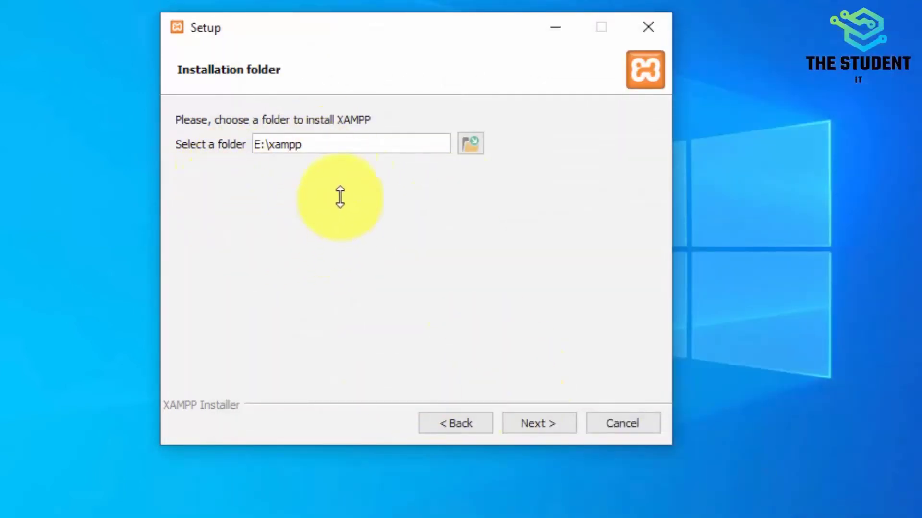
{"action": "left_click", "coordinate": [551, 426]}
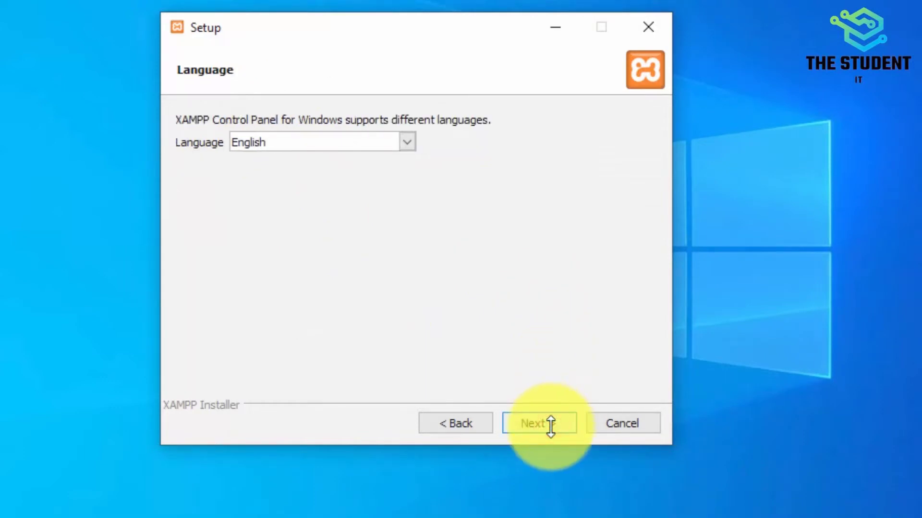
- Accept English as the Control Panel language, keep the Bitnami option checked, and dismiss the app selection prompt
{"action": "left_click", "coordinate": [551, 426]}
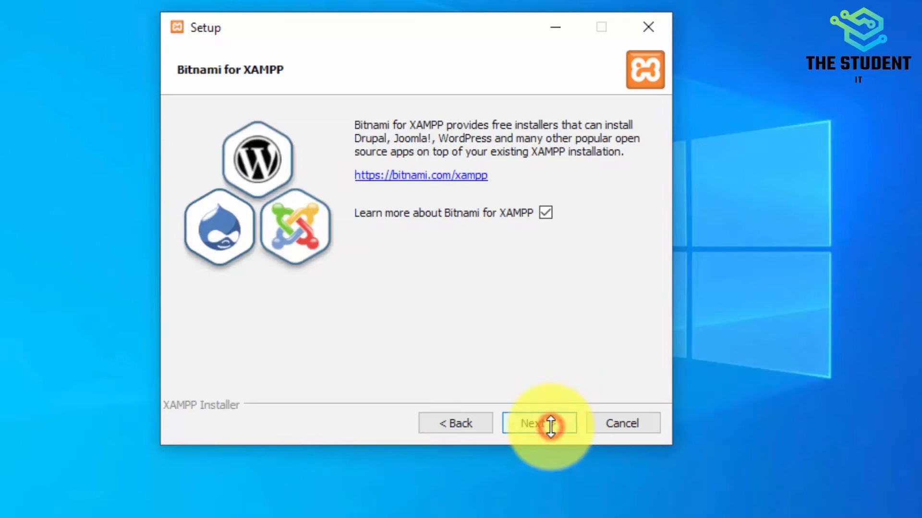
{"action": "left_click", "coordinate": [541, 426]}
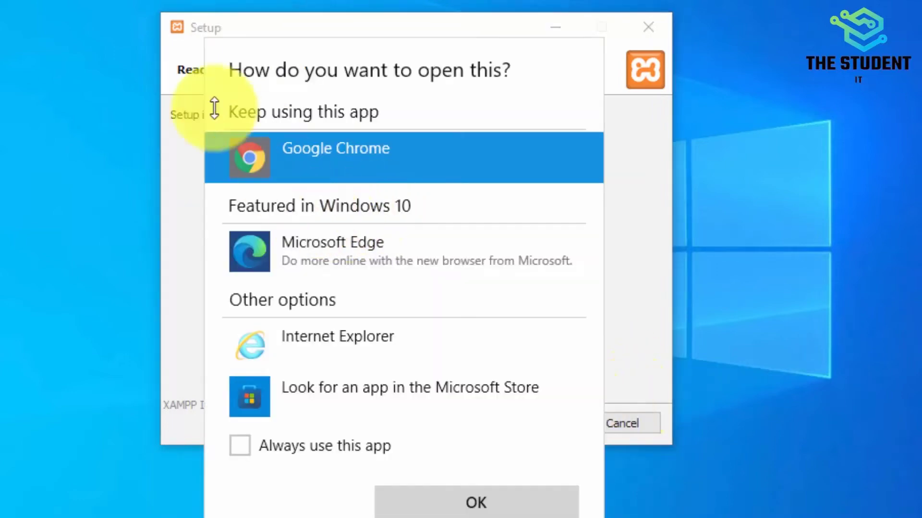
{"action": "left_click", "coordinate": [167, 180]}
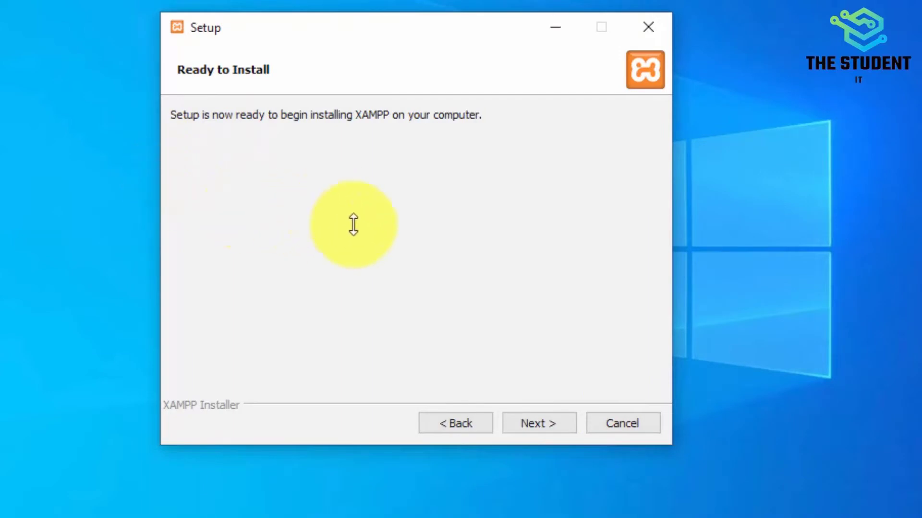
- Start the XAMPP installation and allow Apache HTTP Server through the firewall on public networks
{"action": "key", "text": "Return"}
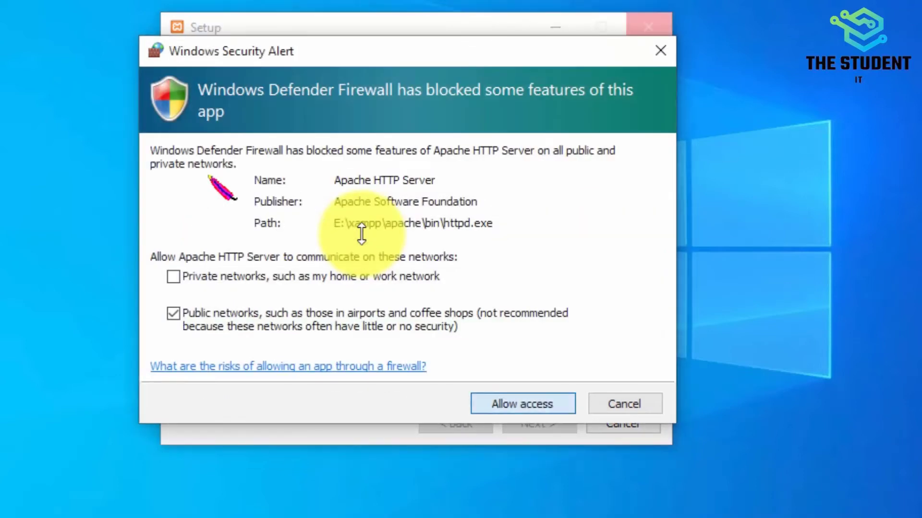
{"action": "key", "text": "Return"}
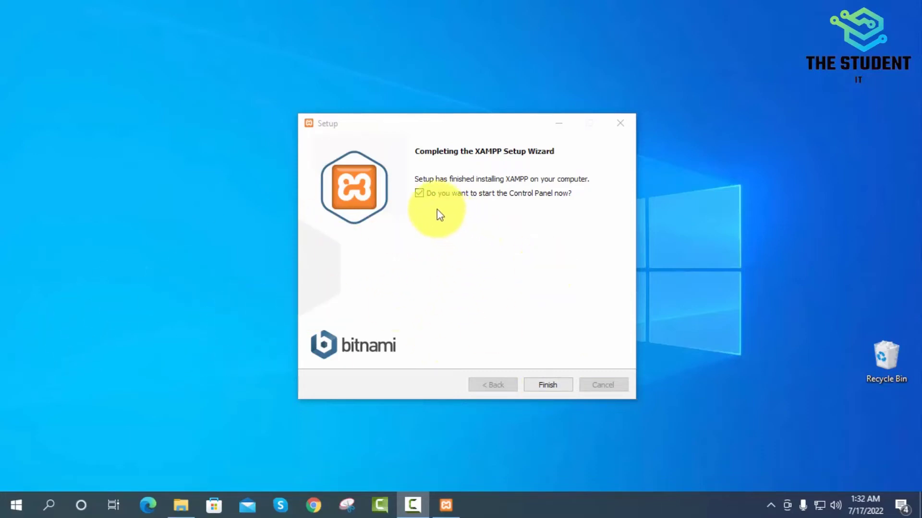
- Finish the XAMPP setup without starting the Control Panel automatically, and launch XAMPP Control Panel from the recently added Windows apps
{"action": "left_click", "coordinate": [419, 194]}
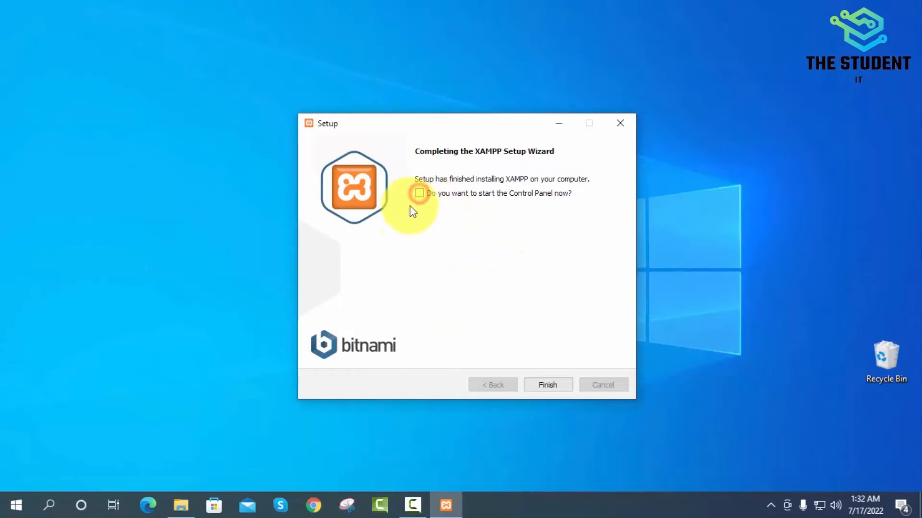
{"action": "left_click", "coordinate": [551, 384]}
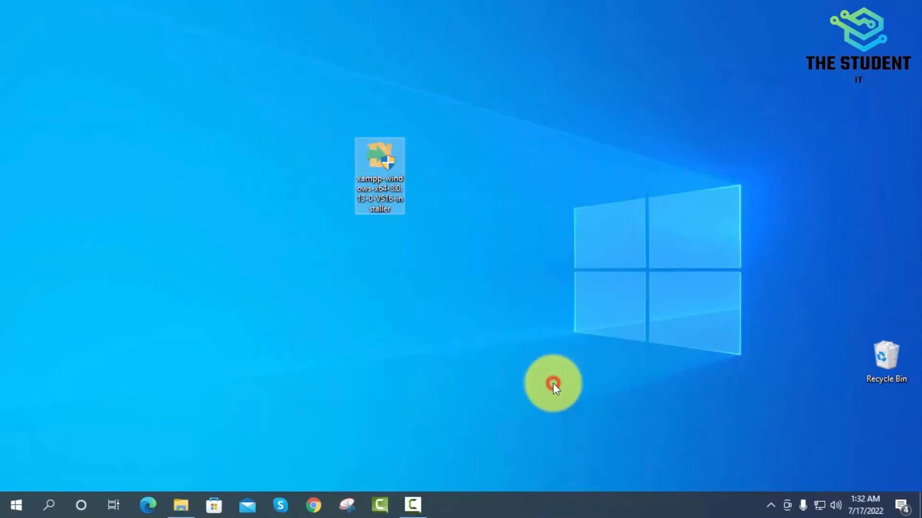
{"action": "left_click", "coordinate": [13, 504]}
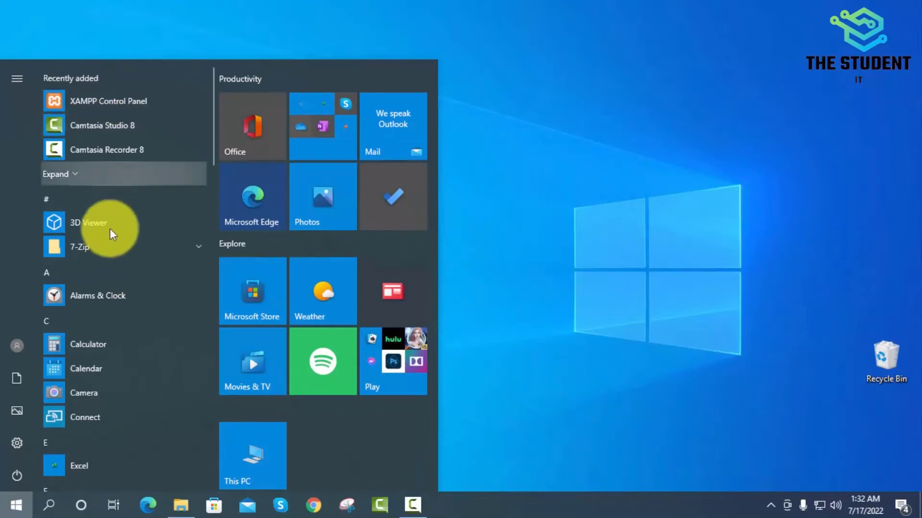
{"action": "scroll", "coordinate": [107, 298], "scroll_direction": "down", "scroll_amount": 5}
{"action": "scroll", "coordinate": [104, 372], "scroll_direction": "up", "scroll_amount": 5}
{"action": "scroll", "coordinate": [102, 375], "scroll_direction": "up", "scroll_amount": 1}
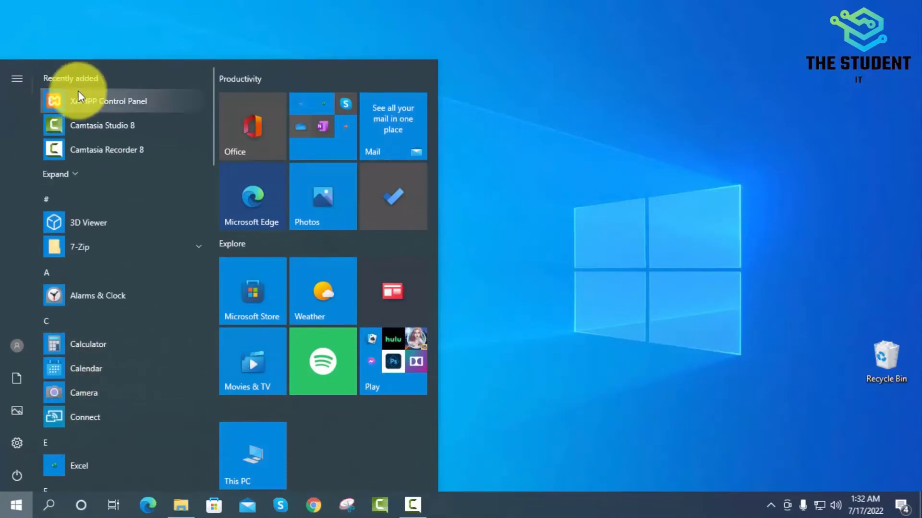
{"action": "left_click", "coordinate": [87, 100]}
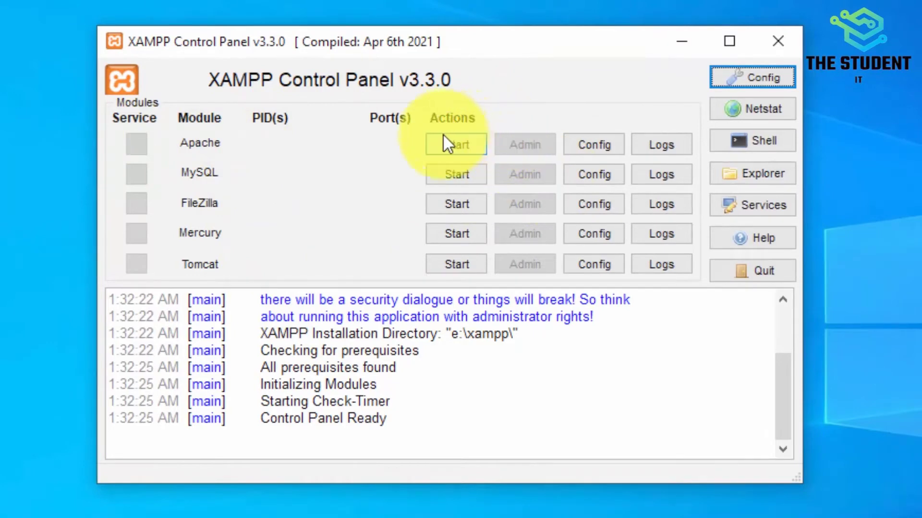
- Start the Apache and MySQL modules and allow mysqld through the firewall on public networks
{"action": "left_click", "coordinate": [469, 142]}
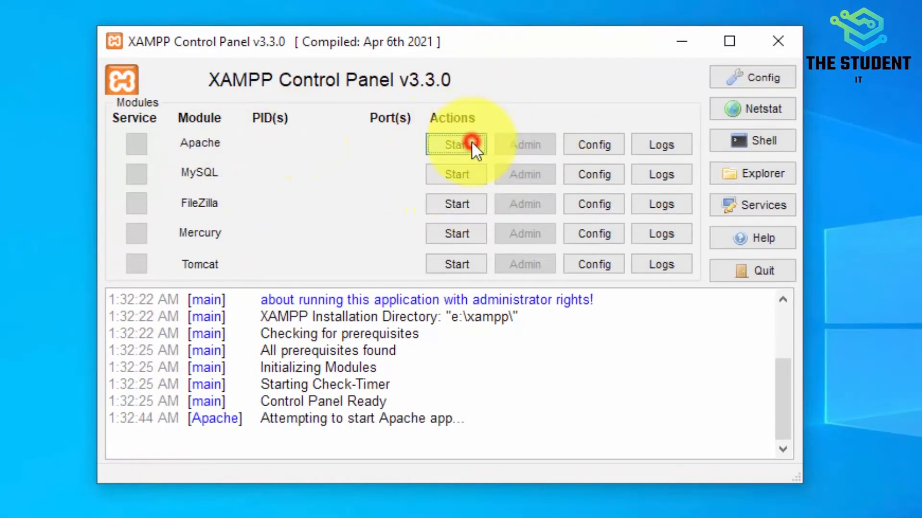
{"action": "left_click", "coordinate": [480, 175]}
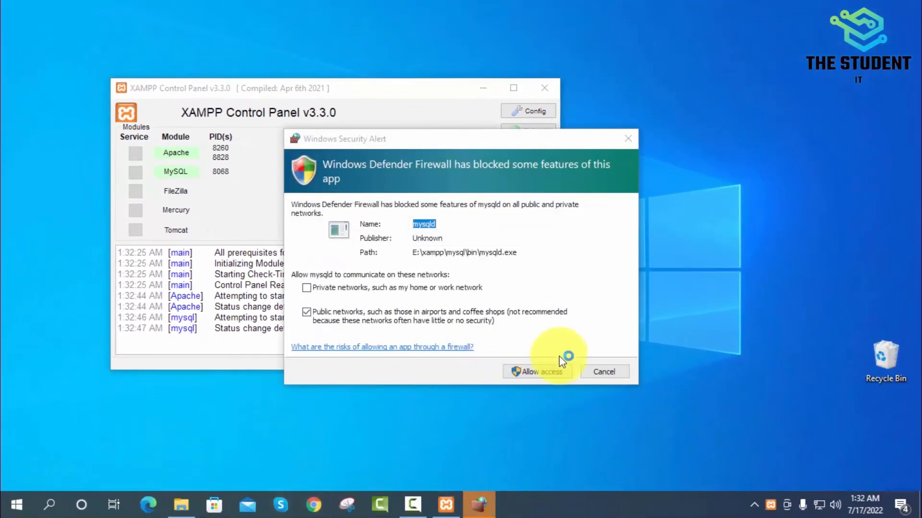
{"action": "left_click", "coordinate": [551, 370]}
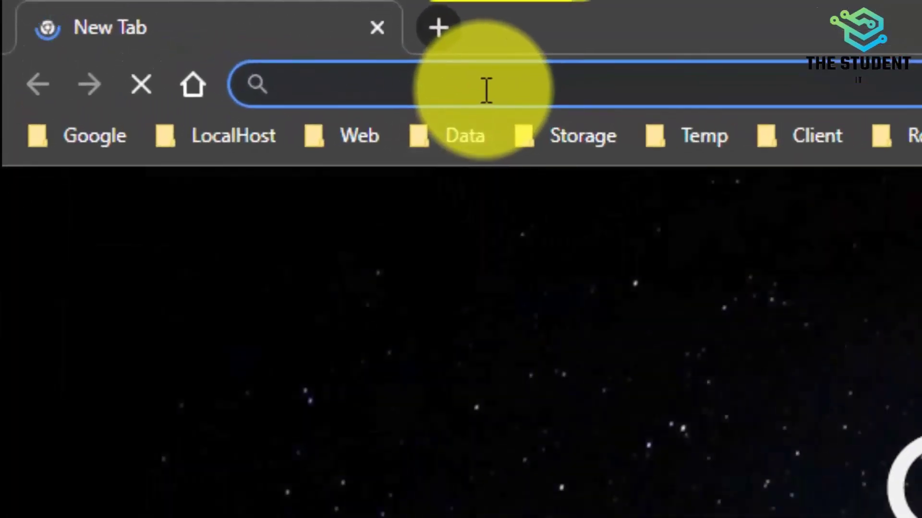
- Switch to Chrome, load localhost, and look through the XAMPP welcome page from the heading down to the Bitnami section
{"action": "type", "text": "localhost"}
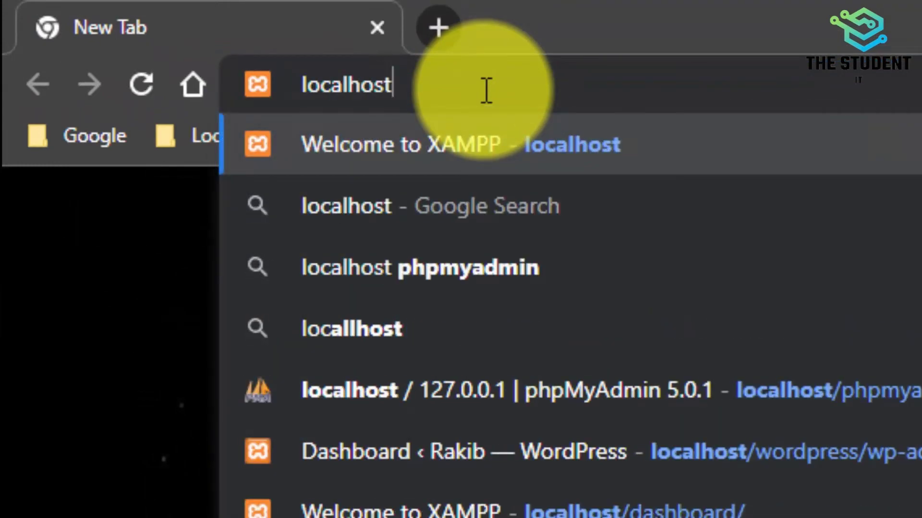
{"action": "key", "text": "Return"}
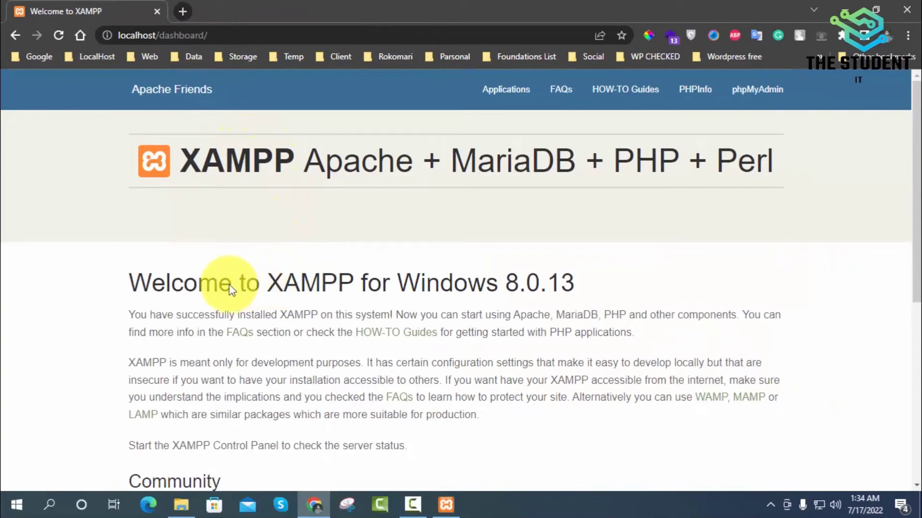
{"action": "left_click_drag", "start_coordinate": [198, 287], "coordinate": [541, 287]}
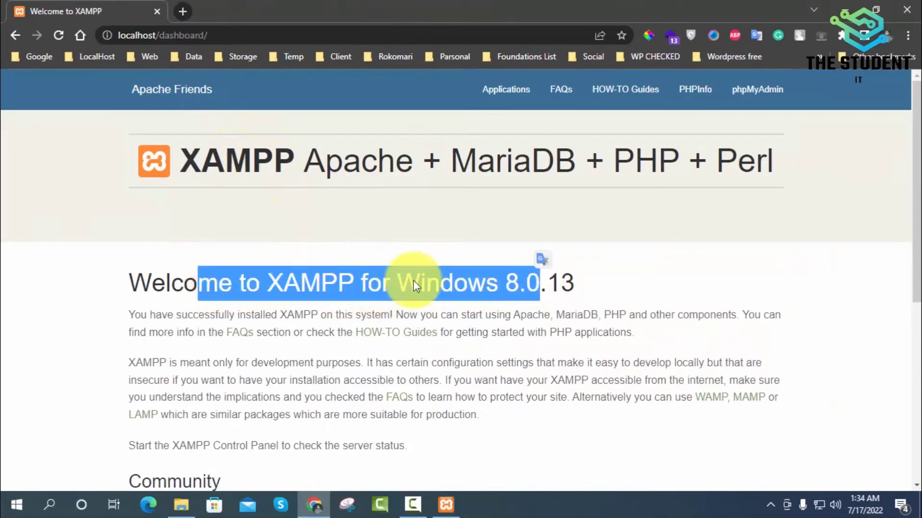
{"action": "left_click", "coordinate": [414, 280]}
{"action": "scroll", "coordinate": [413, 283], "scroll_direction": "down", "scroll_amount": 5}
{"action": "scroll", "coordinate": [412, 280], "scroll_direction": "down", "scroll_amount": 2}
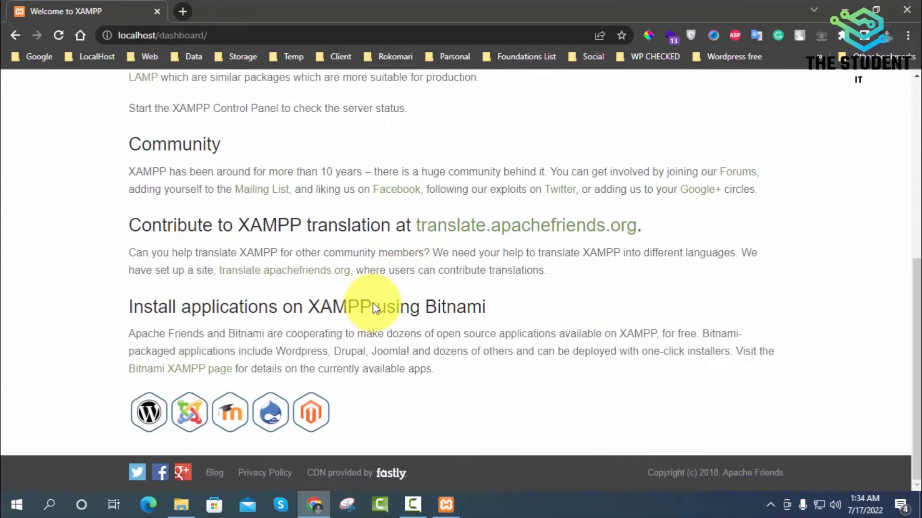
{"action": "scroll", "coordinate": [372, 303], "scroll_direction": "up", "scroll_amount": 6}
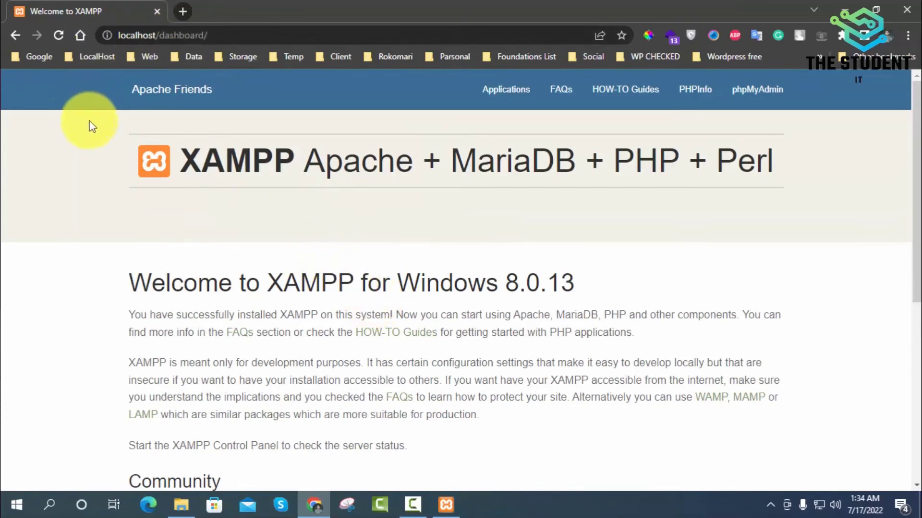
- Load localhost/phpmyadmin in a new browser tab
{"action": "left_click", "coordinate": [185, 11]}
{"action": "type", "text": "loca"}
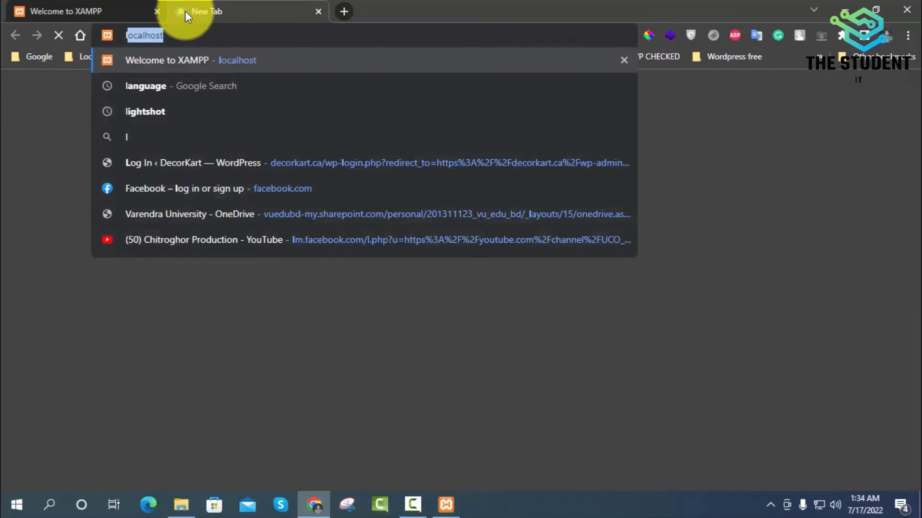
{"action": "type", "text": "lhost"}
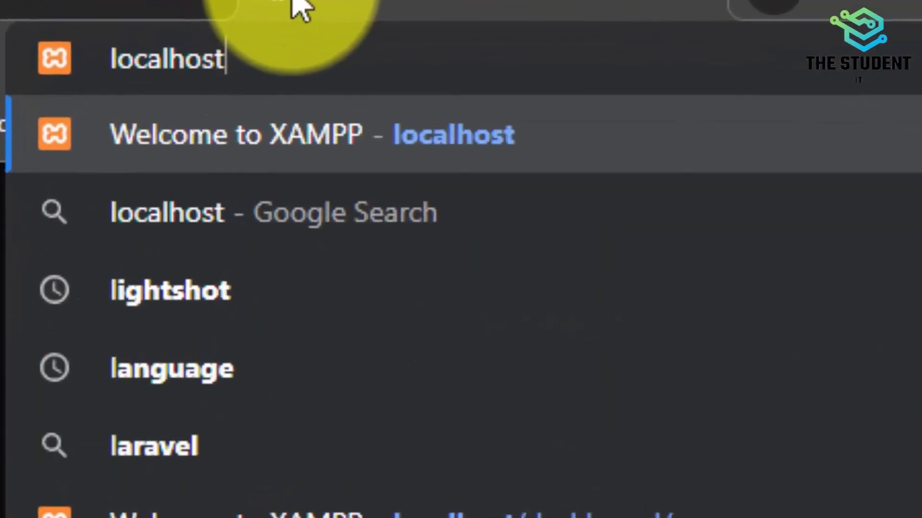
{"action": "type", "text": "/"}
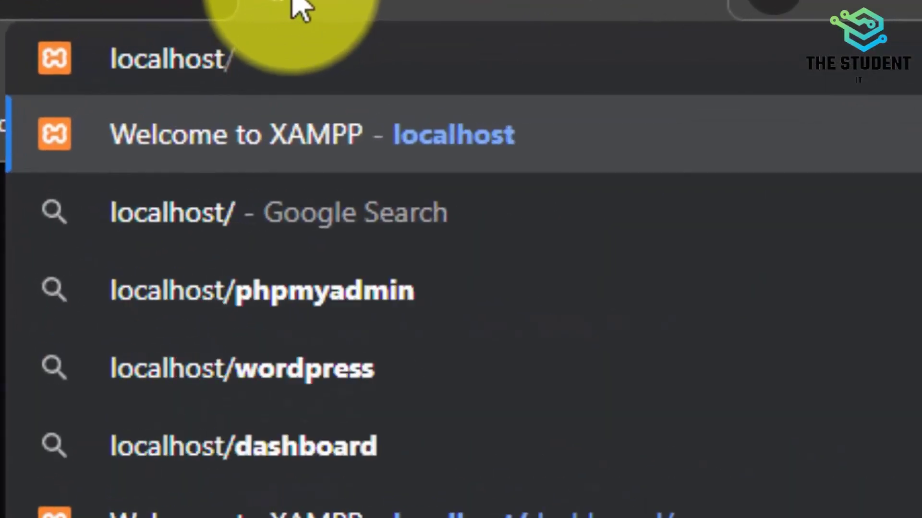
{"action": "type", "text": "h"}
{"action": "key", "text": "BackSpace"}
{"action": "type", "text": "php"}
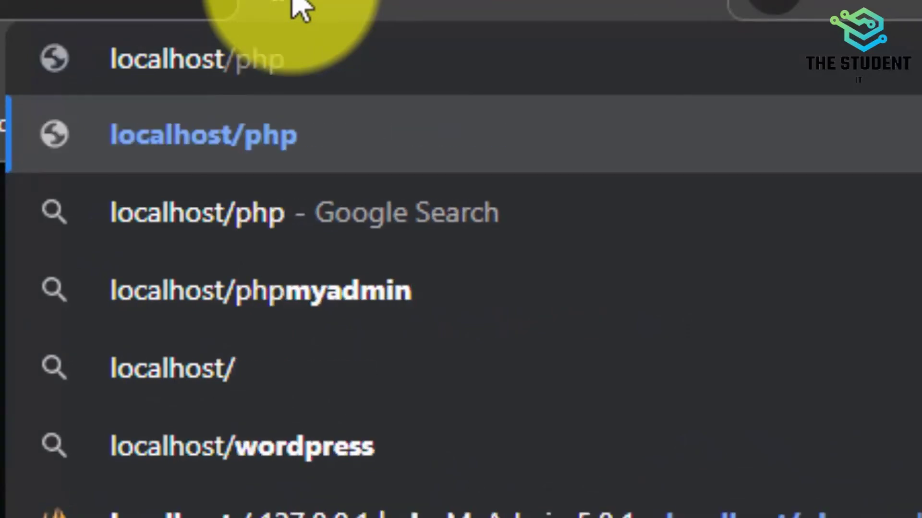
{"action": "type", "text": "myadmi"}
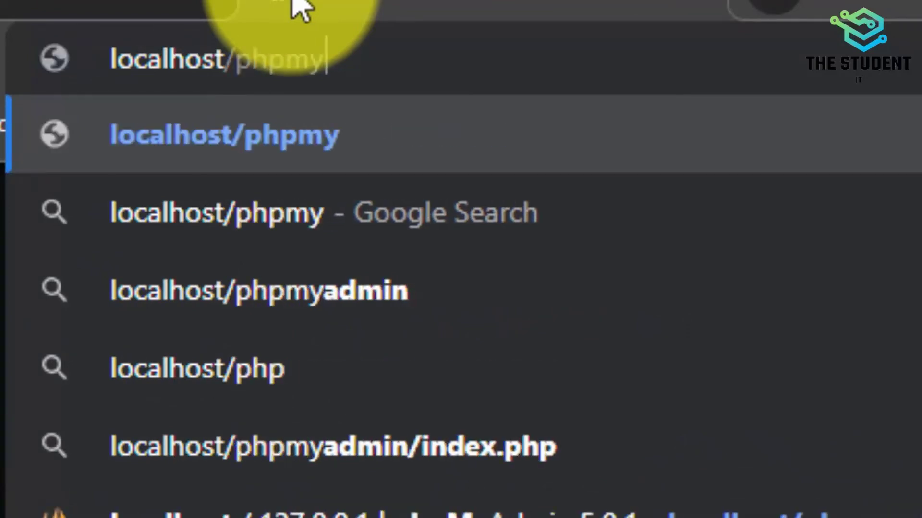
{"action": "type", "text": "n"}
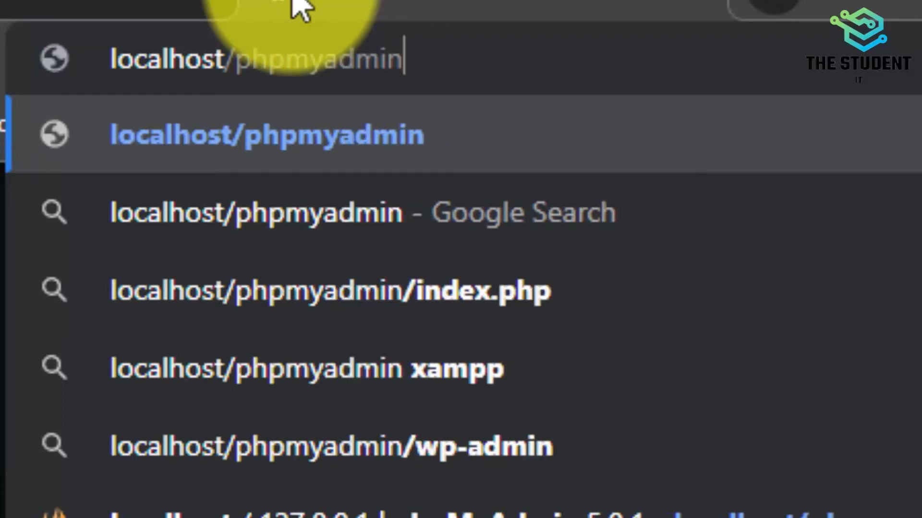
{"action": "key", "text": "Return"}
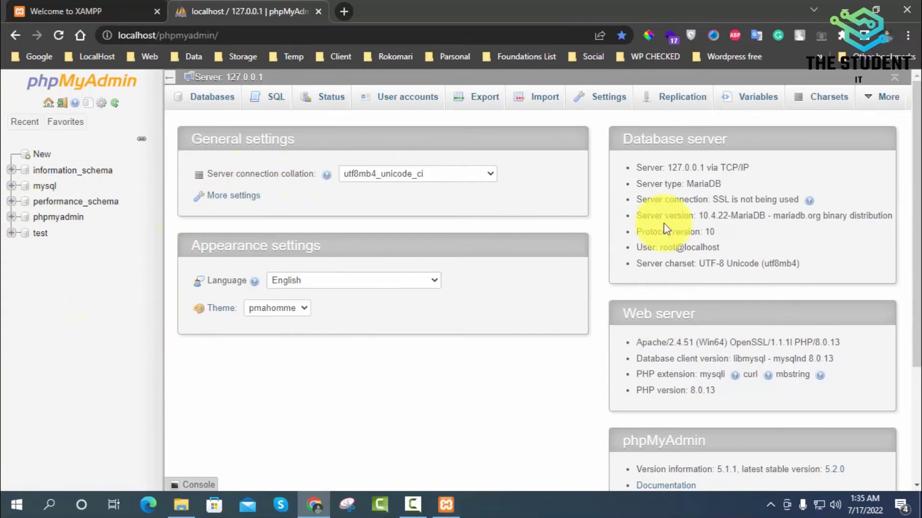
- Minimize the browser and the XAMPP Control Panel, and open the xampp folder on the Learn Design (E:) drive in File Explorer
{"action": "left_click", "coordinate": [844, 6]}
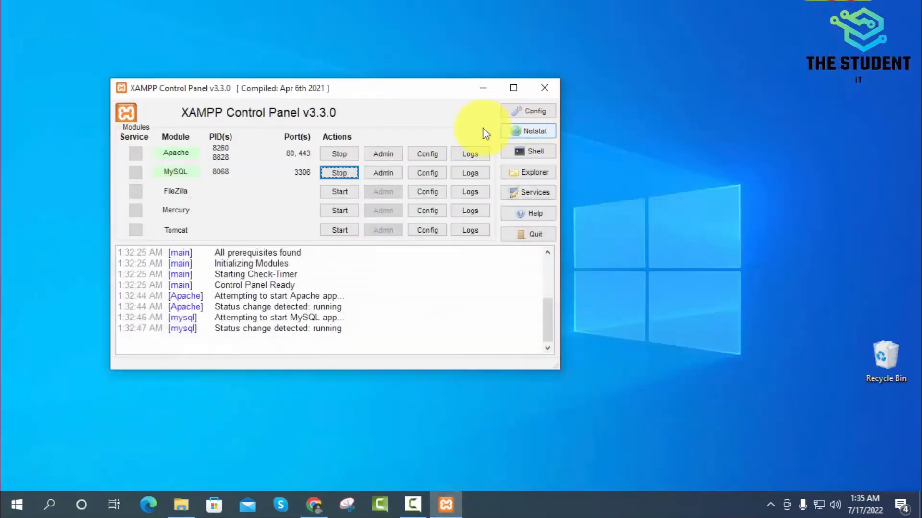
{"action": "left_click", "coordinate": [486, 89]}
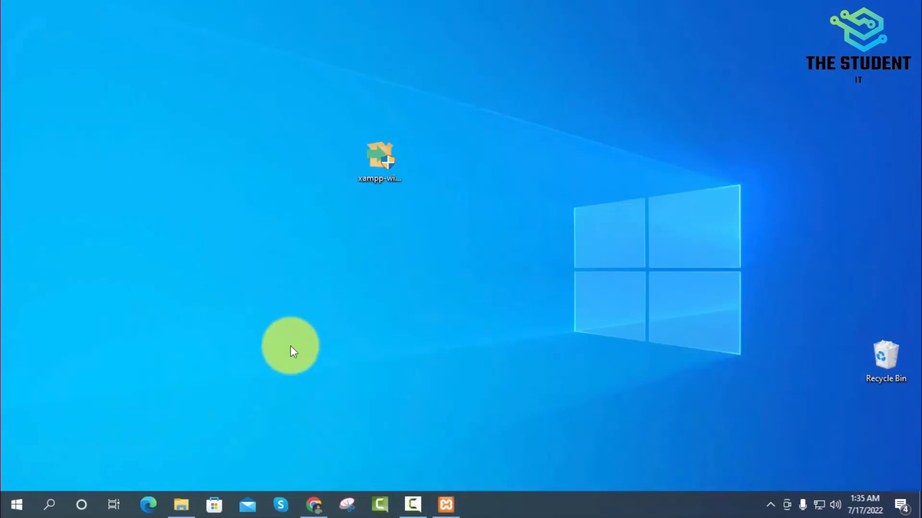
{"action": "left_click", "coordinate": [181, 505]}
{"action": "double_click", "coordinate": [351, 204]}
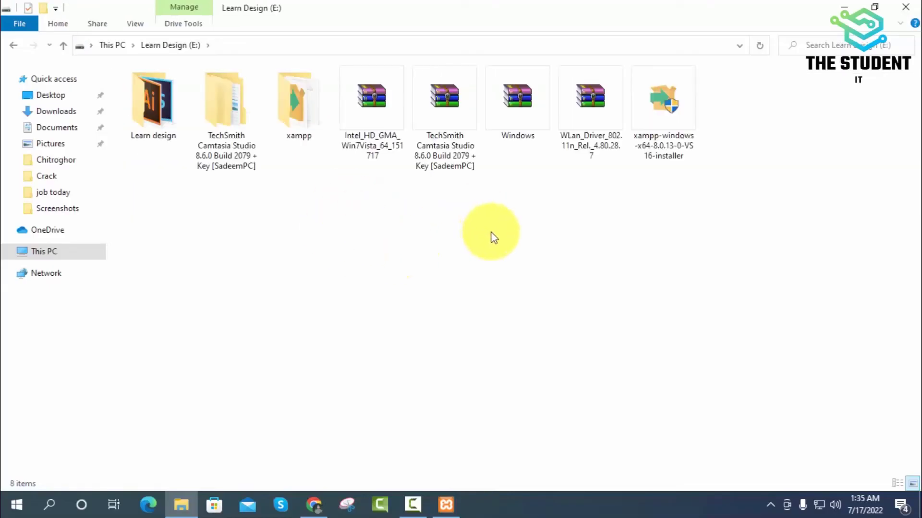
{"action": "double_click", "coordinate": [300, 118]}
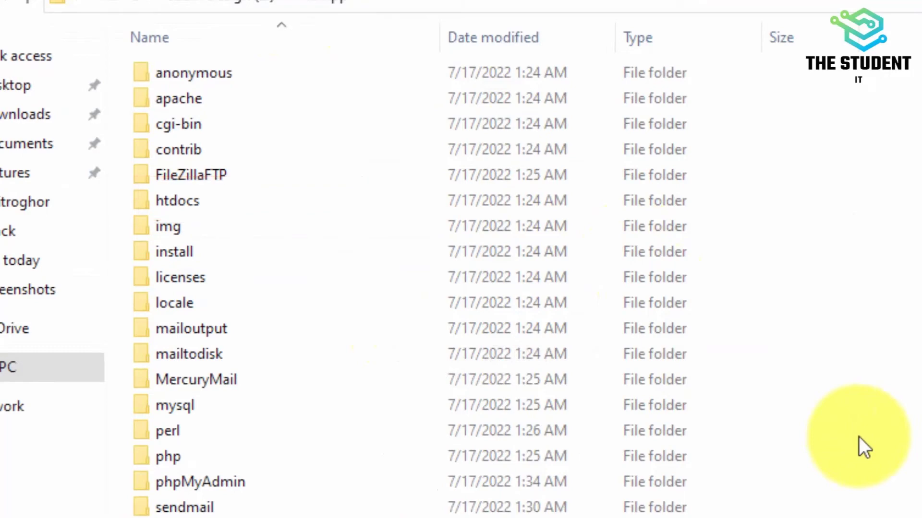
- Look through the contents of the xampp folder and open its htdocs subfolder
{"action": "scroll", "coordinate": [859, 437], "scroll_direction": "down", "scroll_amount": 8}
{"action": "scroll", "coordinate": [859, 437], "scroll_direction": "up", "scroll_amount": 8}
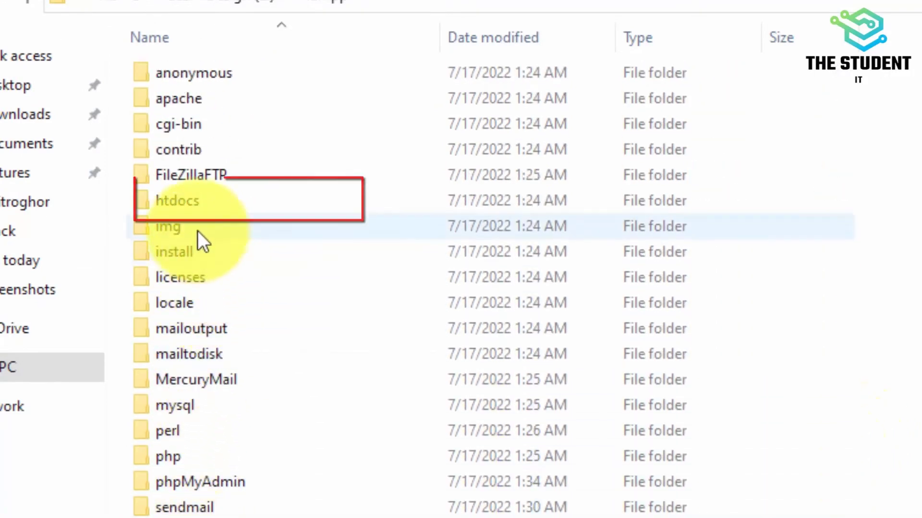
{"action": "double_click", "coordinate": [189, 199]}
{"action": "left_click", "coordinate": [599, 400]}
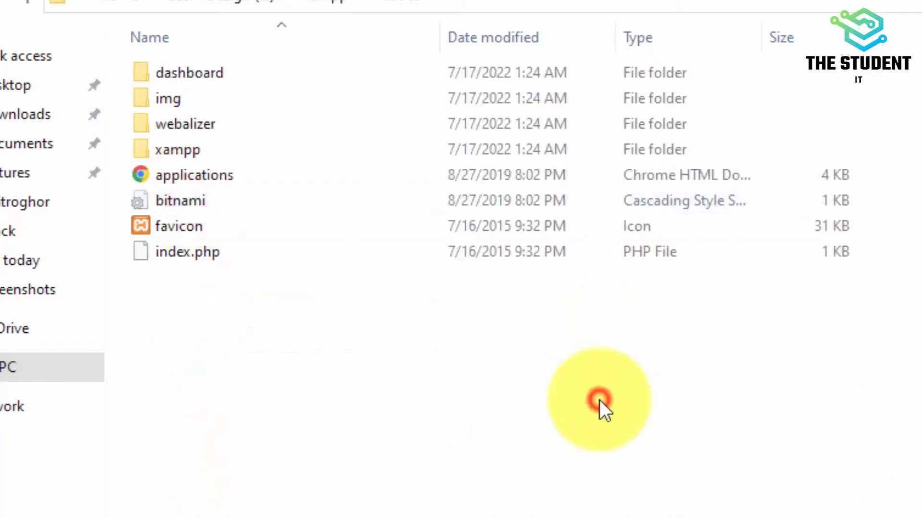
- Create a new folder named thestudentit inside htdocs and open it
{"action": "right_click", "coordinate": [350, 404]}
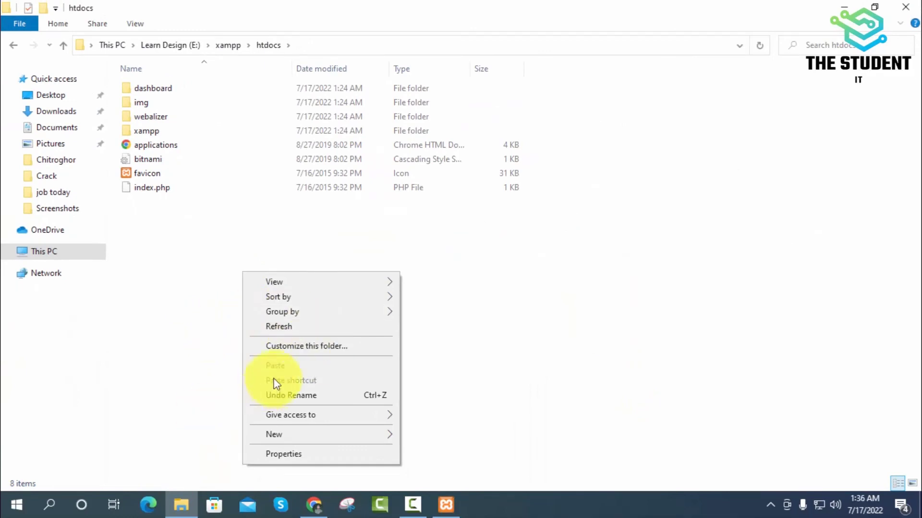
{"action": "left_click", "coordinate": [309, 435]}
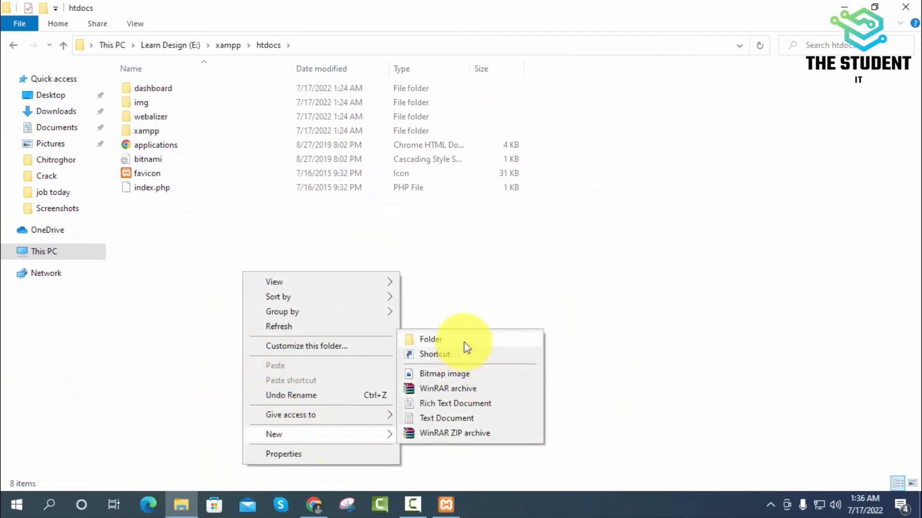
{"action": "left_click", "coordinate": [463, 341]}
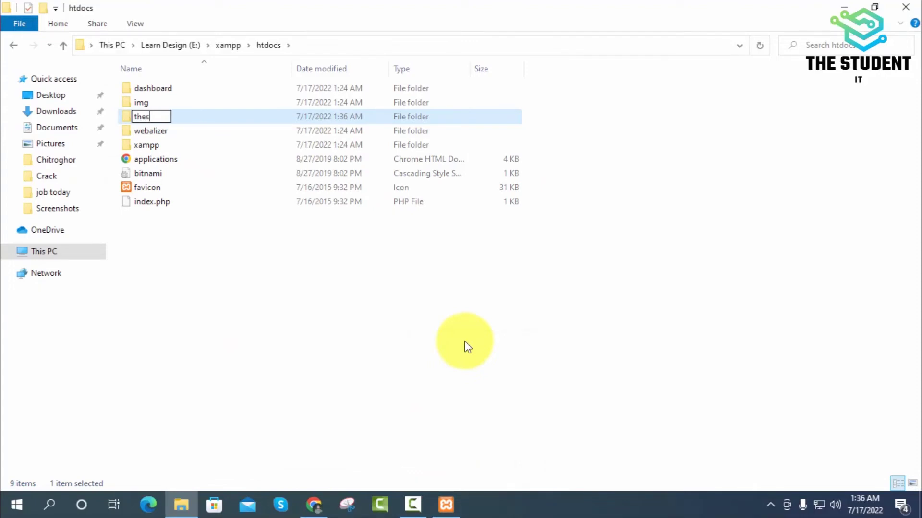
{"action": "type", "text": "thestudentit"}
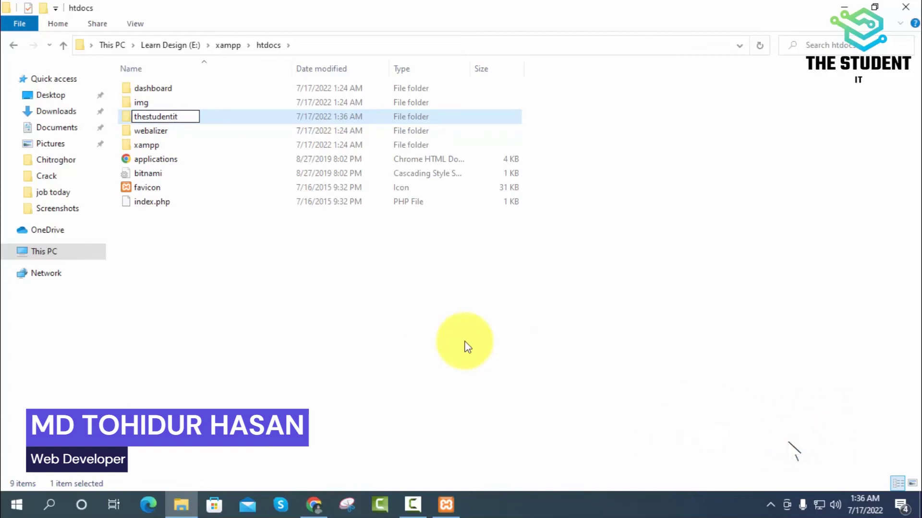
{"action": "key", "text": "Return"}
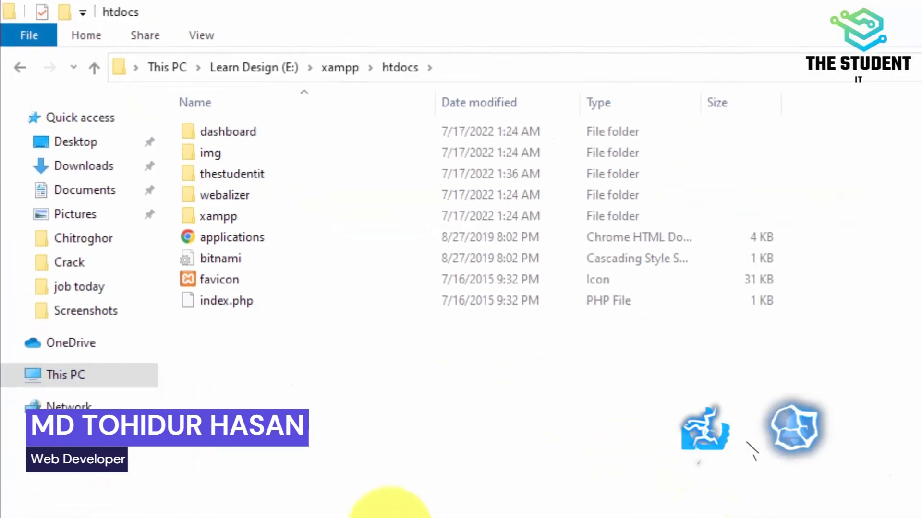
{"action": "double_click", "coordinate": [262, 174]}
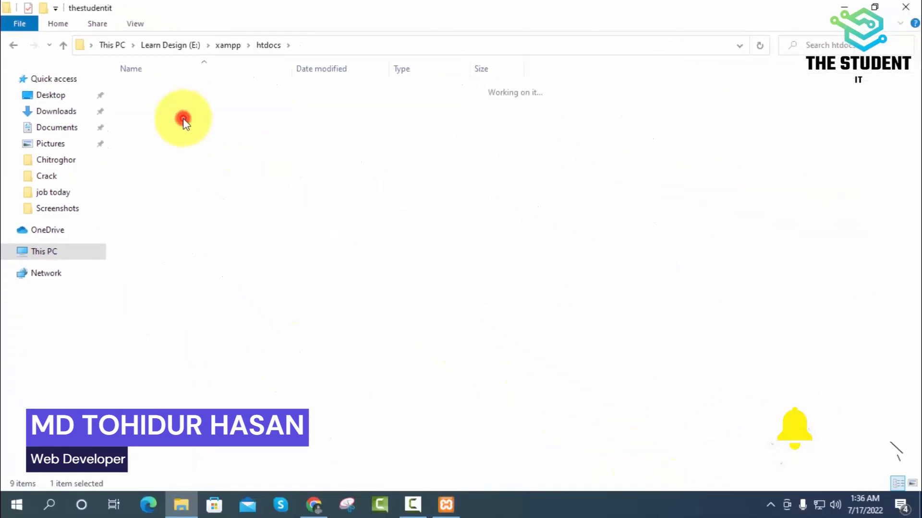
- Switch to the browser, load localhost/thestudentit in the new tab, and check the index page's heading
{"action": "left_click", "coordinate": [314, 504]}
{"action": "left_click", "coordinate": [352, 8]}
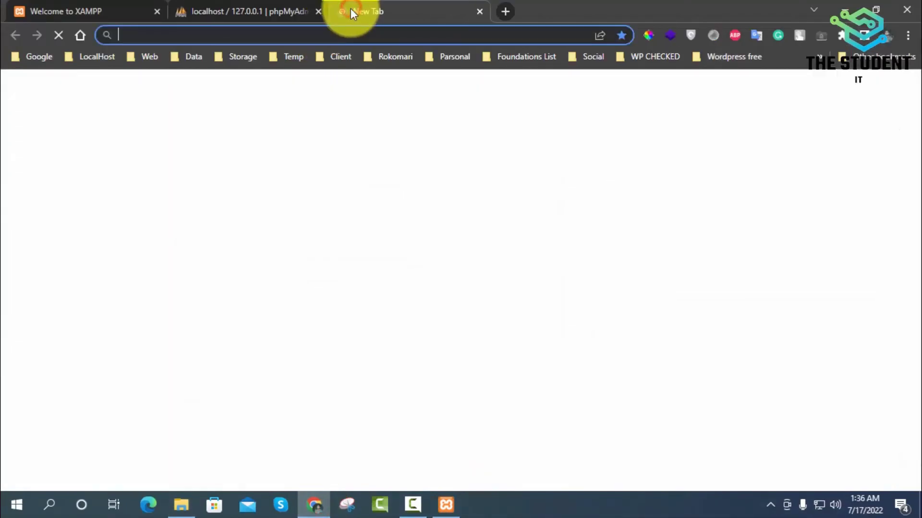
{"action": "type", "text": "l"}
{"action": "type", "text": "ocal"}
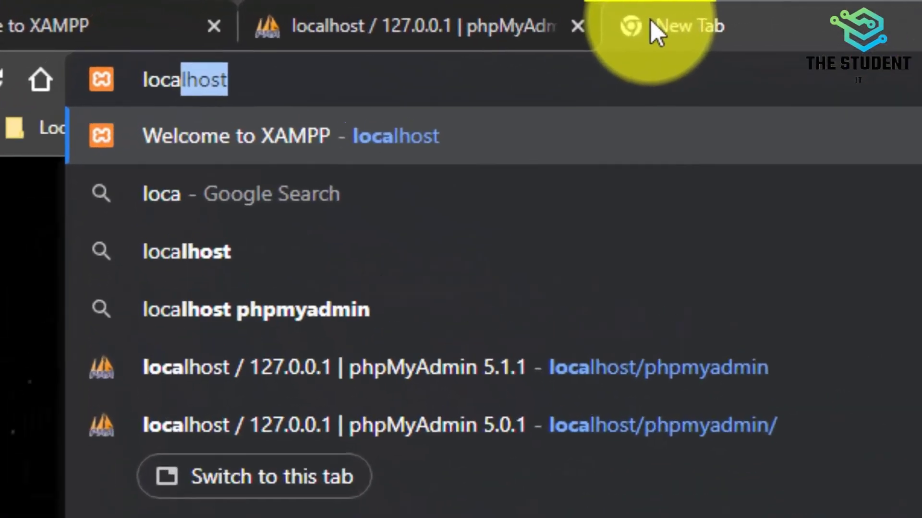
{"action": "type", "text": "host"}
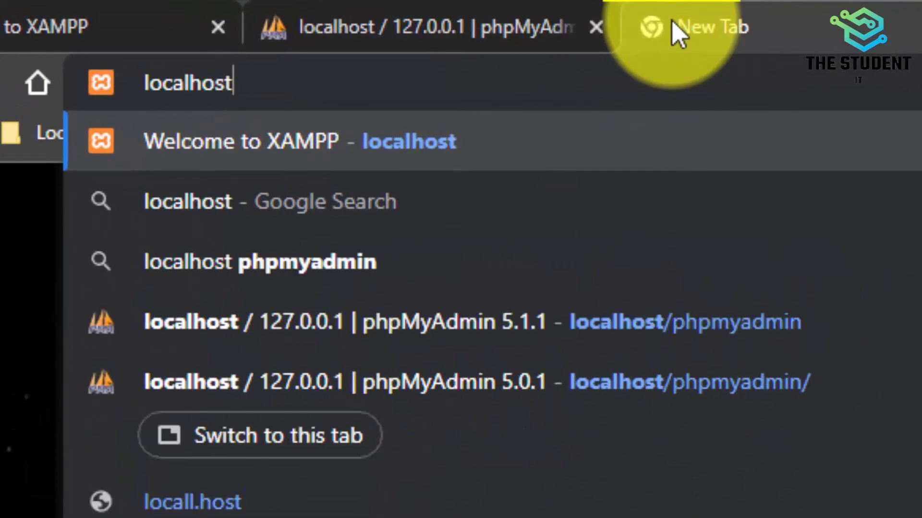
{"action": "type", "text": "/thestudeb"}
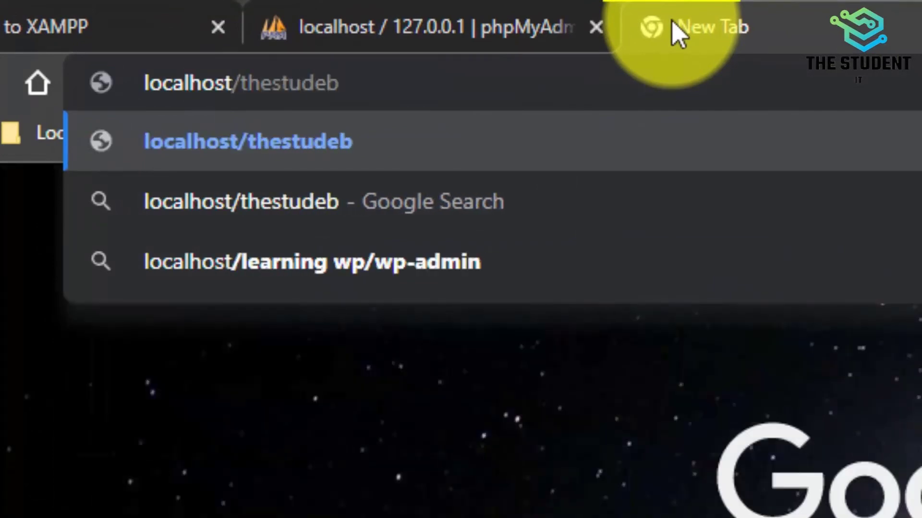
{"action": "key", "text": "BackSpace"}
{"action": "type", "text": "nr"}
{"action": "key", "text": "BackSpace"}
{"action": "type", "text": "t"}
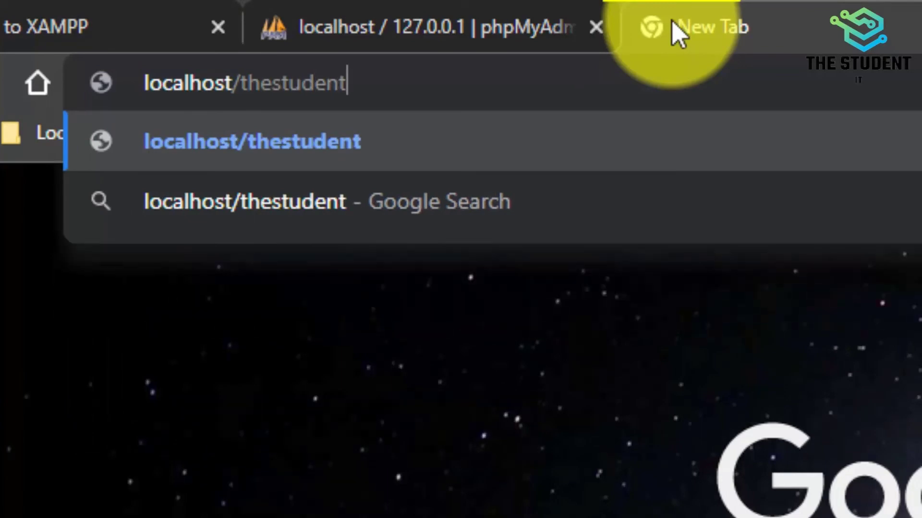
{"action": "type", "text": "it"}
{"action": "key", "text": "Return"}
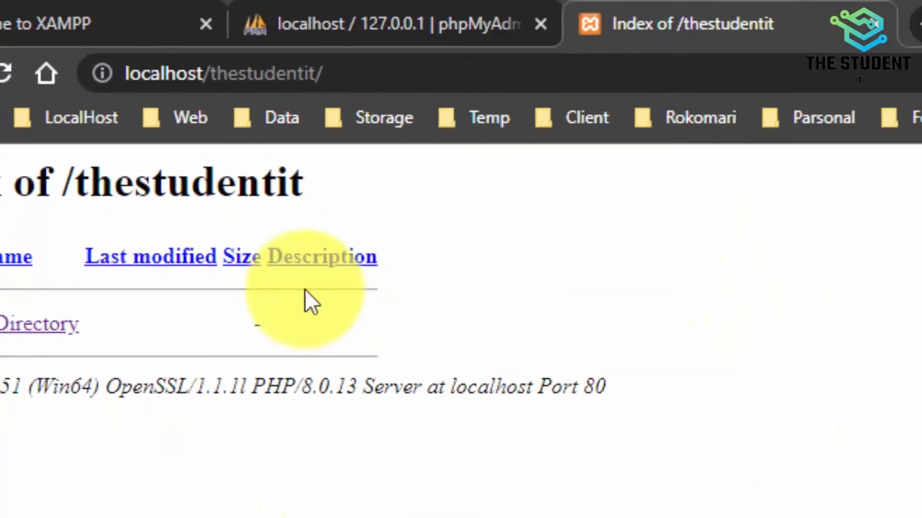
{"action": "left_click_drag", "start_coordinate": [26, 89], "coordinate": [222, 98]}
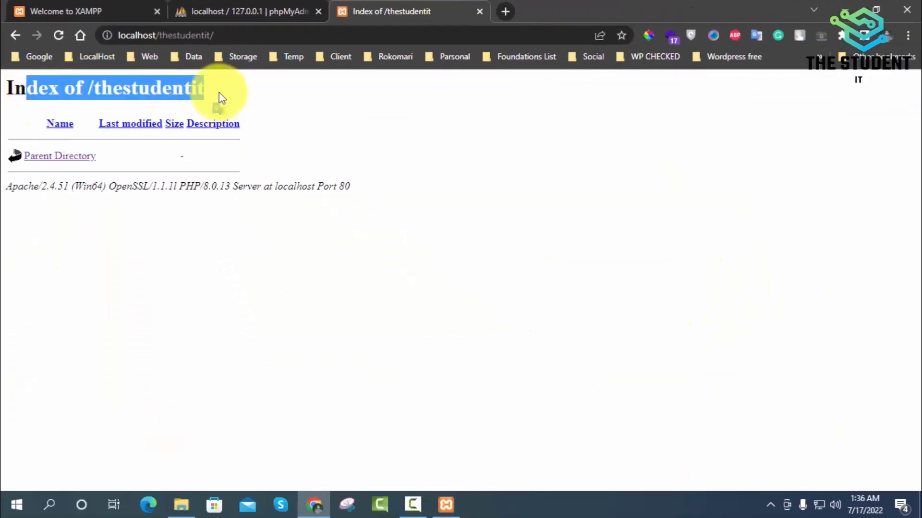
{"action": "left_click", "coordinate": [164, 87]}
{"action": "left_click_drag", "start_coordinate": [37, 87], "coordinate": [219, 99]}
{"action": "left_click", "coordinate": [377, 89]}
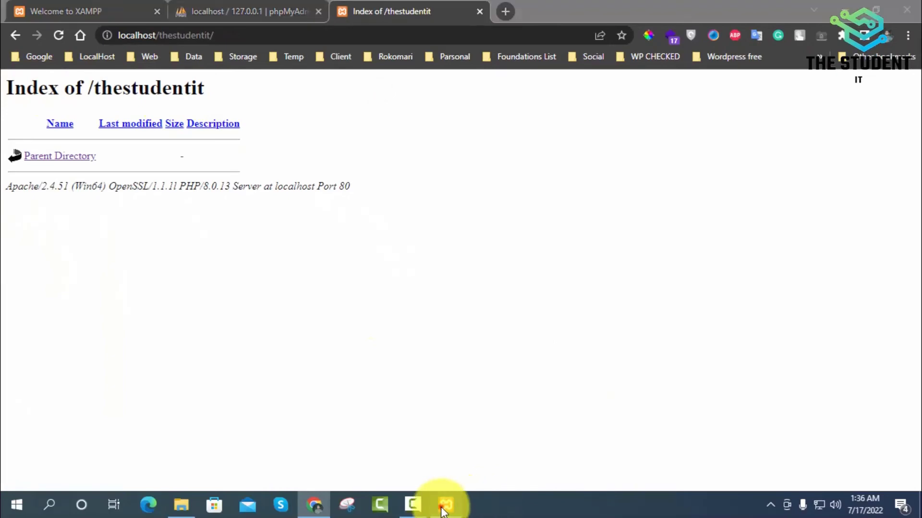
- Stop Apache and MySQL in the XAMPP Control Panel and reload the localhost/thestudentit page in the browser
{"action": "left_click", "coordinate": [445, 504]}
{"action": "left_click", "coordinate": [514, 174]}
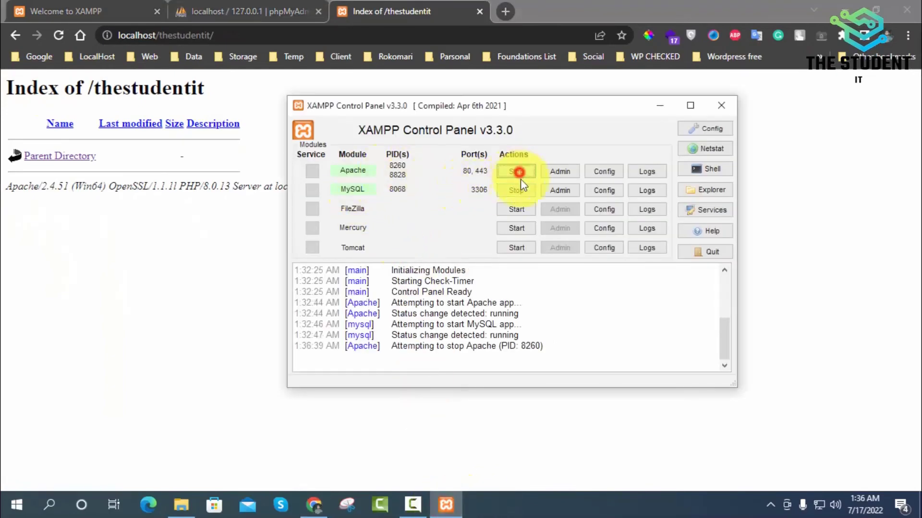
{"action": "left_click", "coordinate": [511, 192]}
{"action": "left_click", "coordinate": [231, 173]}
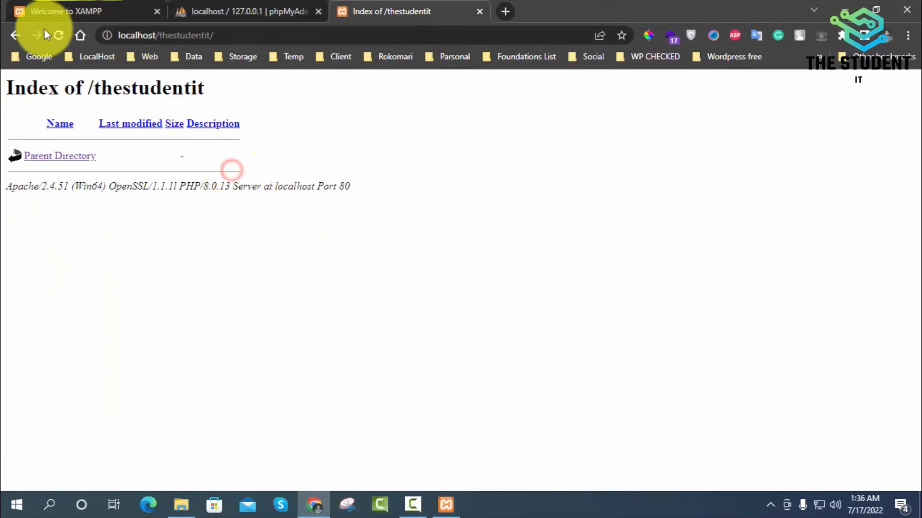
{"action": "left_click", "coordinate": [61, 36]}
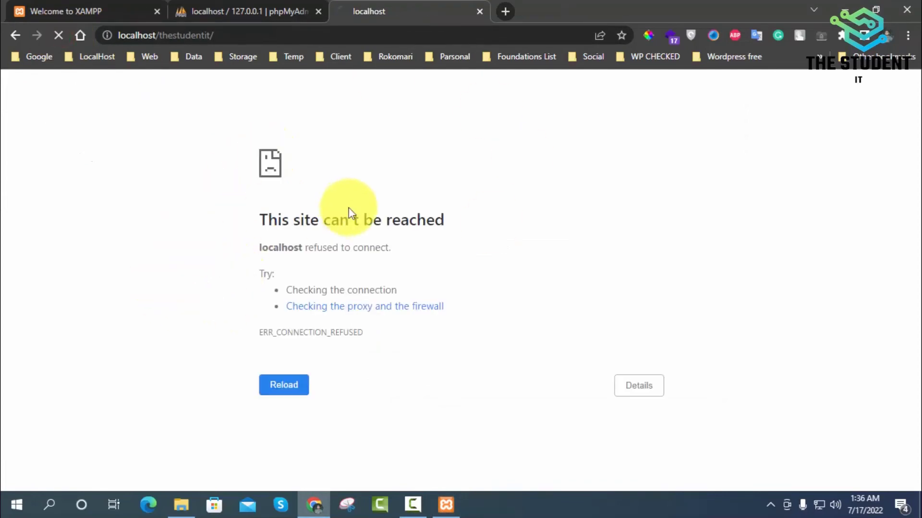
{"action": "left_click_drag", "start_coordinate": [259, 227], "coordinate": [339, 215]}
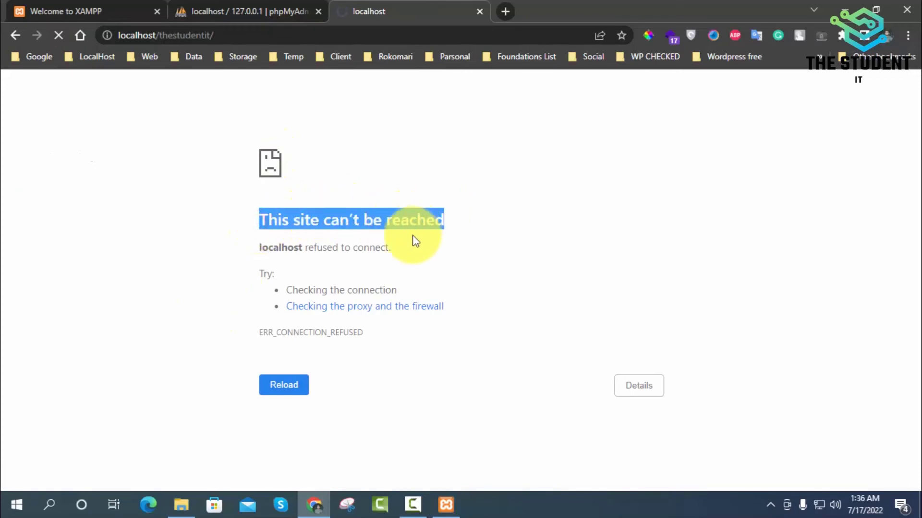
{"action": "left_click", "coordinate": [417, 216]}
- Start Apache and MySQL in the XAMPP Control Panel and view the thestudentit index sorted by last modified in the browser
{"action": "left_click", "coordinate": [446, 504]}
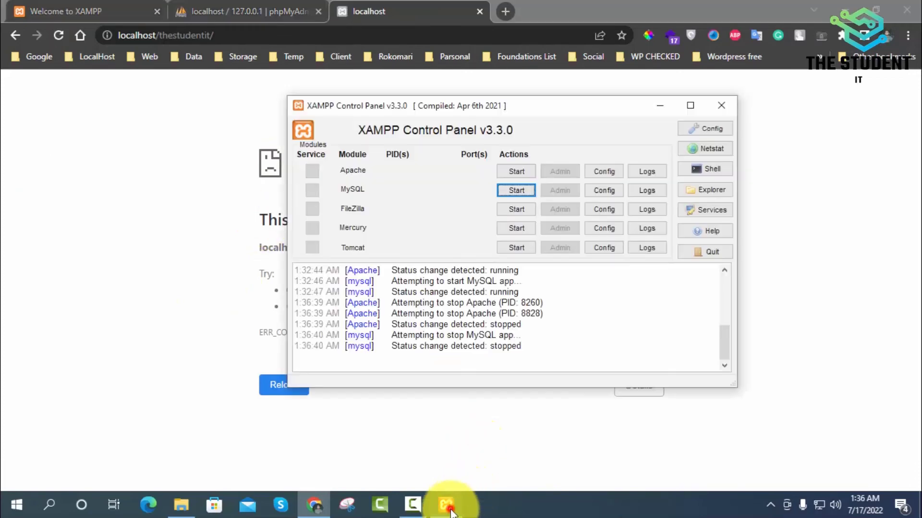
{"action": "left_click", "coordinate": [526, 174]}
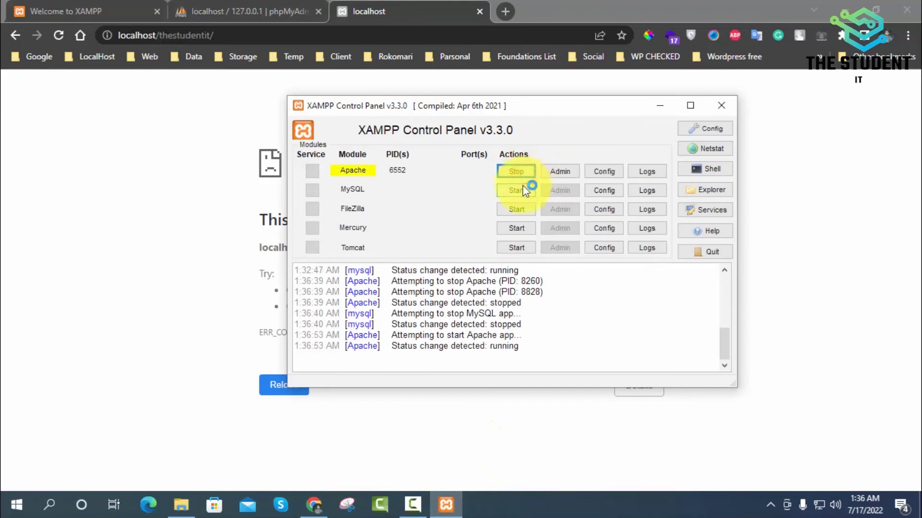
{"action": "left_click", "coordinate": [523, 185]}
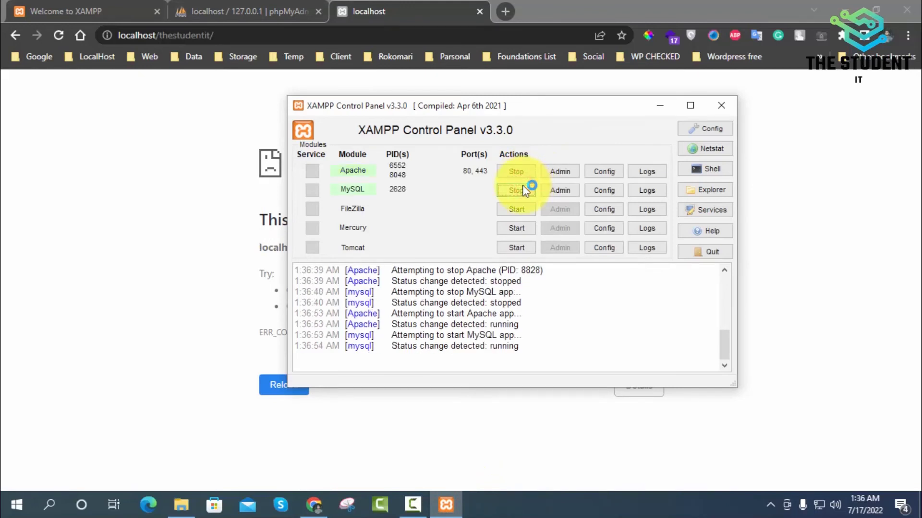
{"action": "left_click", "coordinate": [128, 121]}
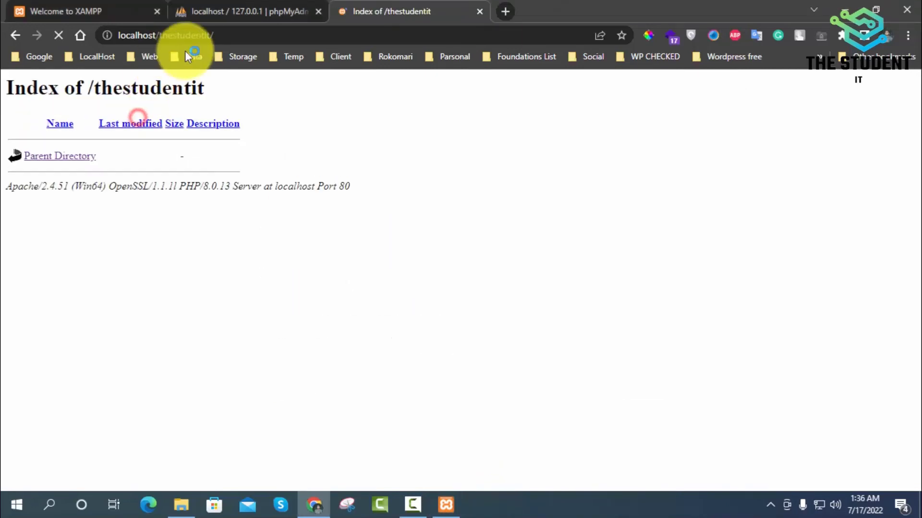
{"action": "left_click", "coordinate": [141, 123]}
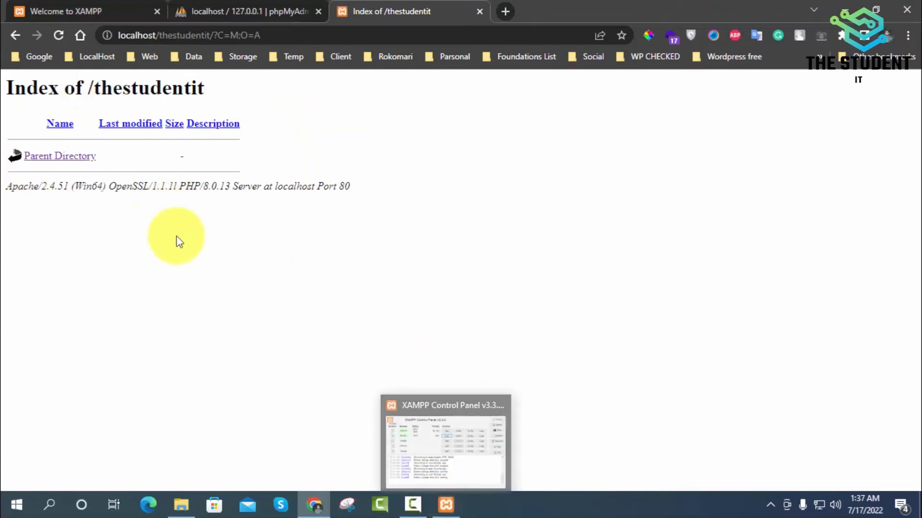
{"action": "left_click_drag", "start_coordinate": [8, 86], "coordinate": [222, 123]}
{"action": "left_click", "coordinate": [387, 274]}
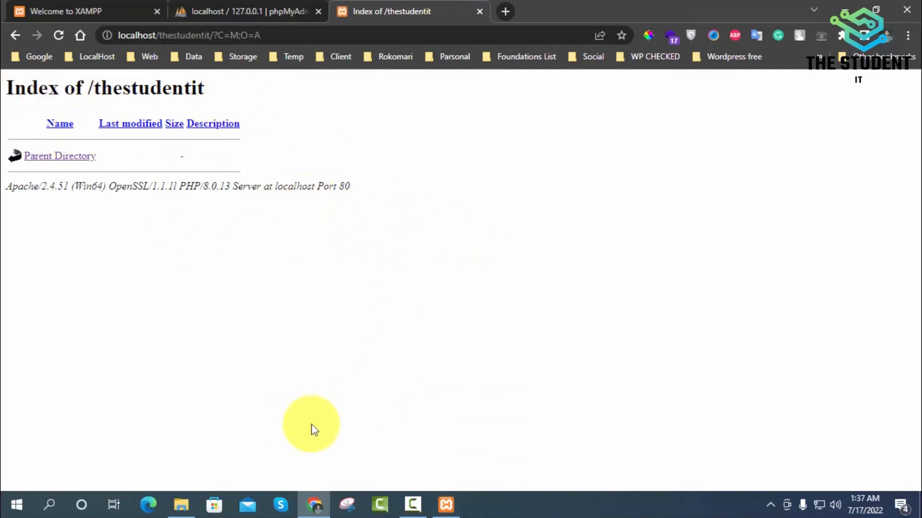
- Create a new text document in the thestudentit folder in File Explorer, keeping its default name
{"action": "left_click", "coordinate": [190, 504]}
{"action": "left_click", "coordinate": [323, 311]}
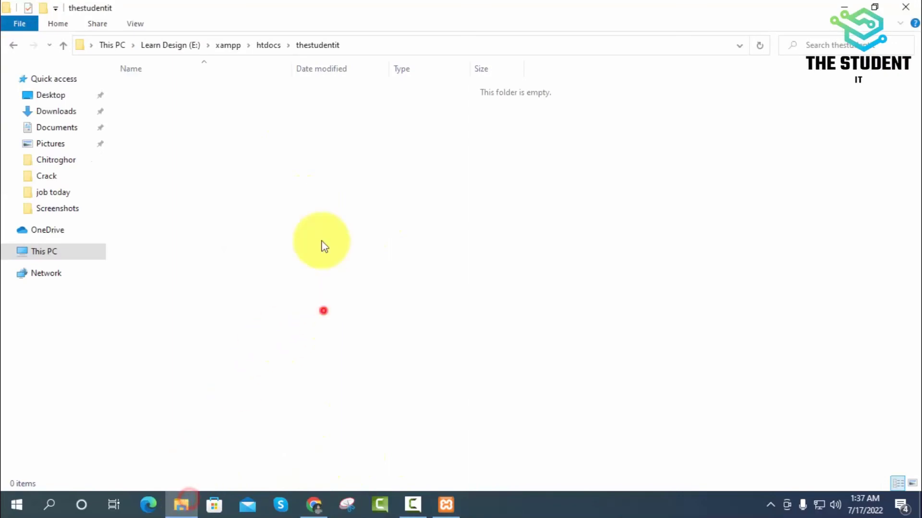
{"action": "right_click", "coordinate": [302, 176]}
{"action": "left_click", "coordinate": [419, 340]}
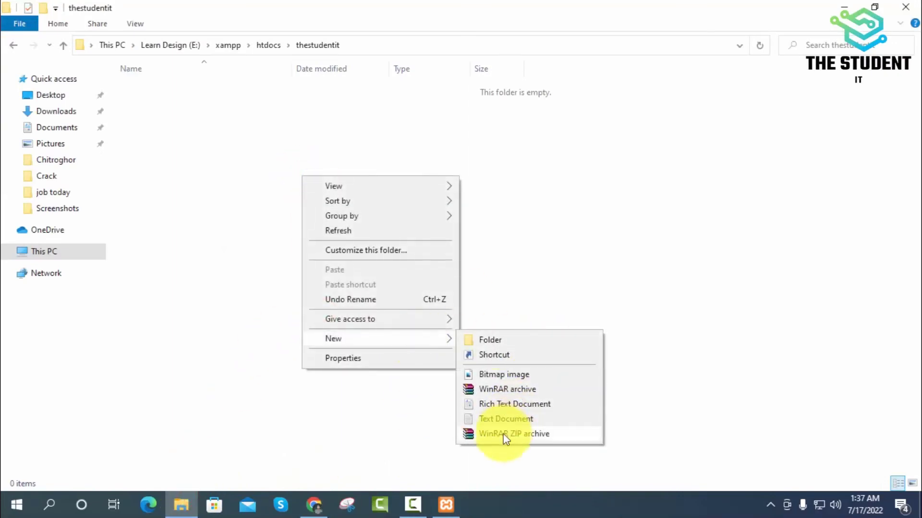
{"action": "left_click", "coordinate": [510, 419]}
{"action": "key", "text": "Return"}
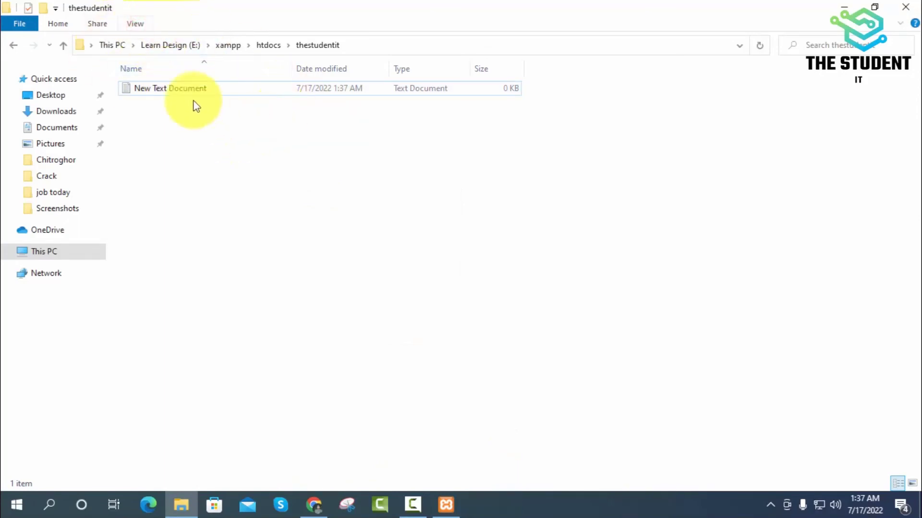
- Show file name extensions and rename the new text document to index.html, accepting the extension change
{"action": "left_click", "coordinate": [140, 24]}
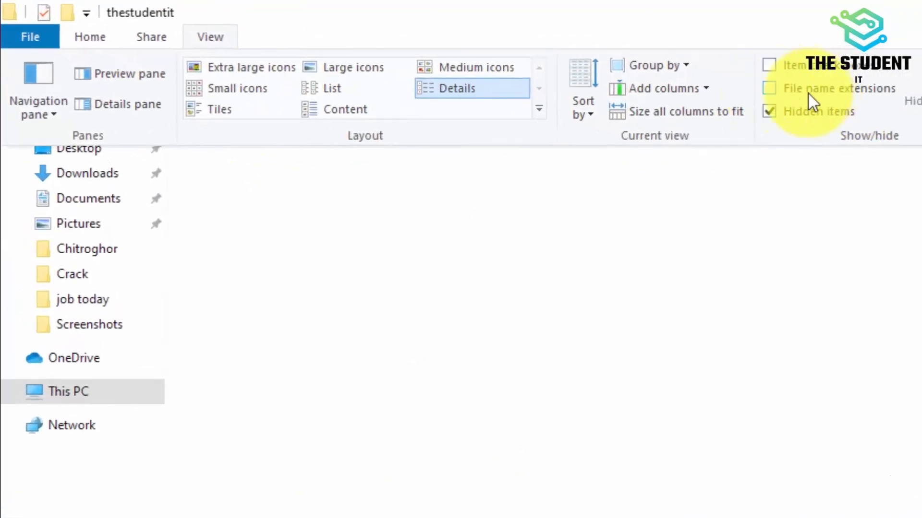
{"action": "left_click", "coordinate": [786, 87]}
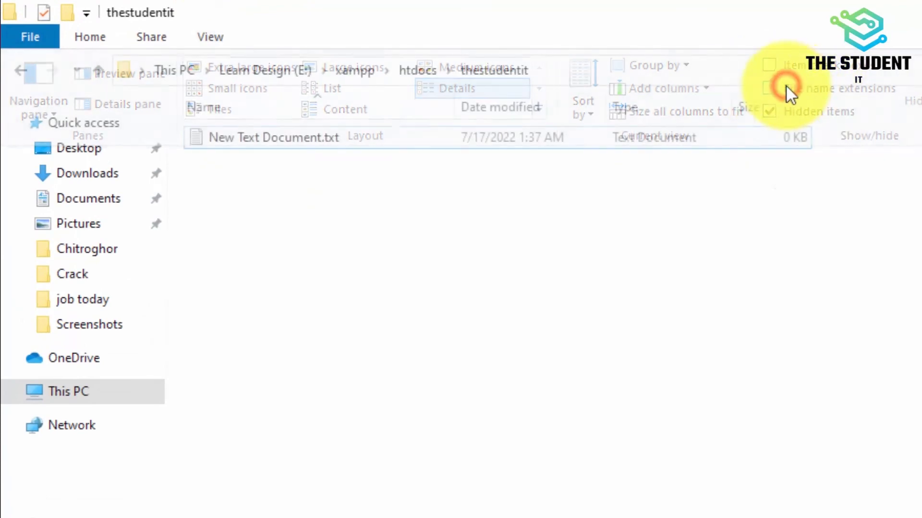
{"action": "left_click", "coordinate": [313, 134]}
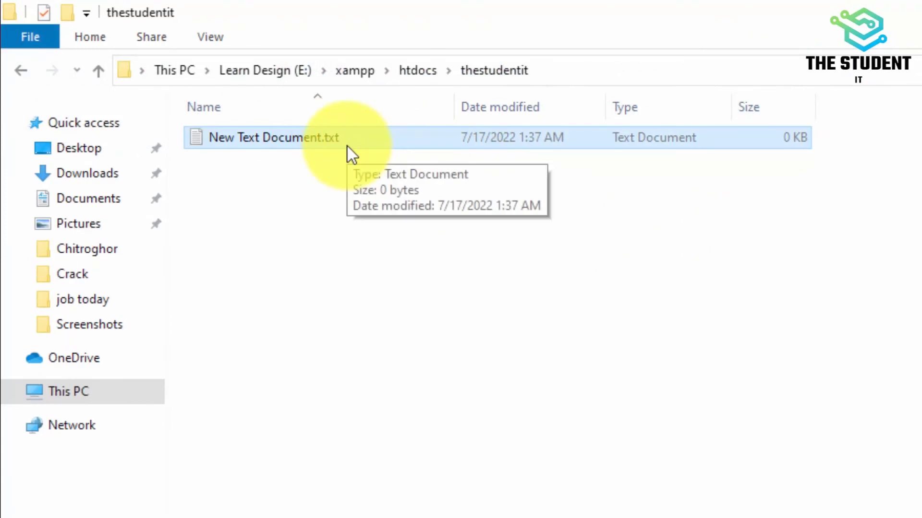
{"action": "key", "text": "F2"}
{"action": "key", "text": "Right"}
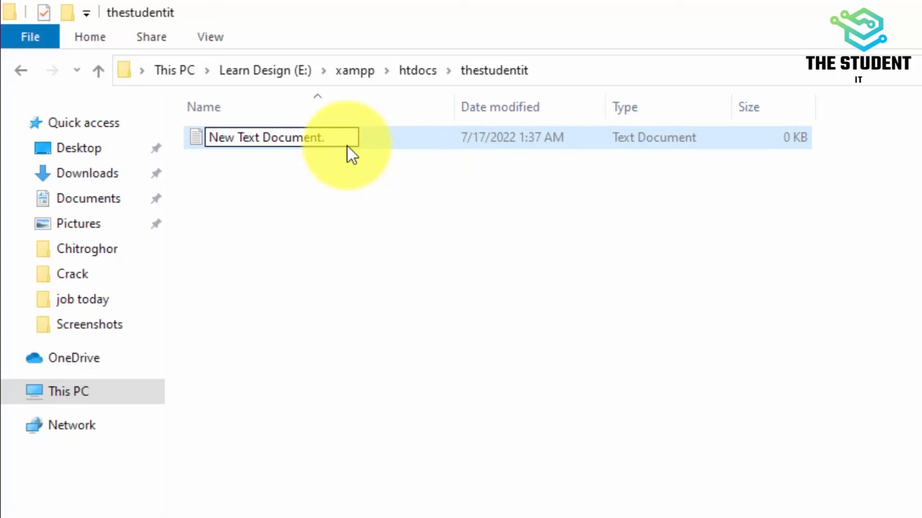
{"action": "type", "text": ".html"}
{"action": "left_click_drag", "start_coordinate": [321, 138], "coordinate": [124, 125]}
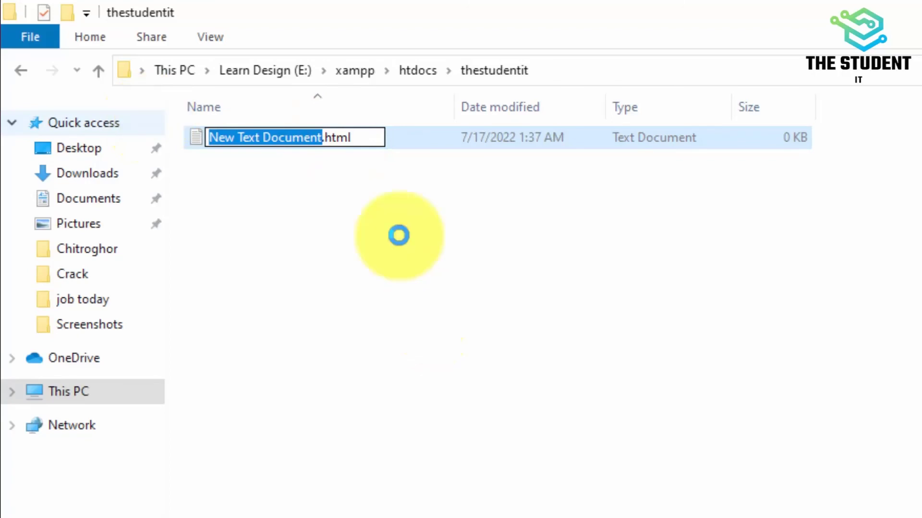
{"action": "type", "text": "index"}
{"action": "key", "text": "Return"}
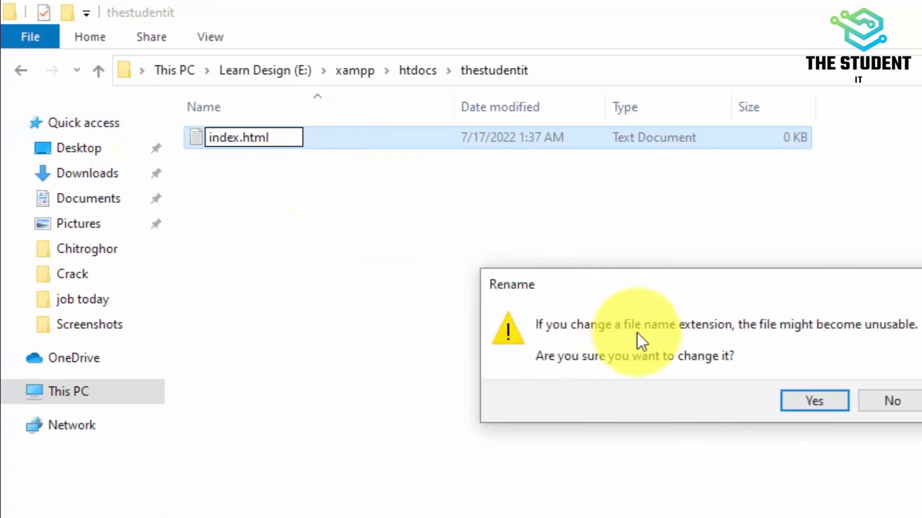
{"action": "left_click", "coordinate": [800, 405]}
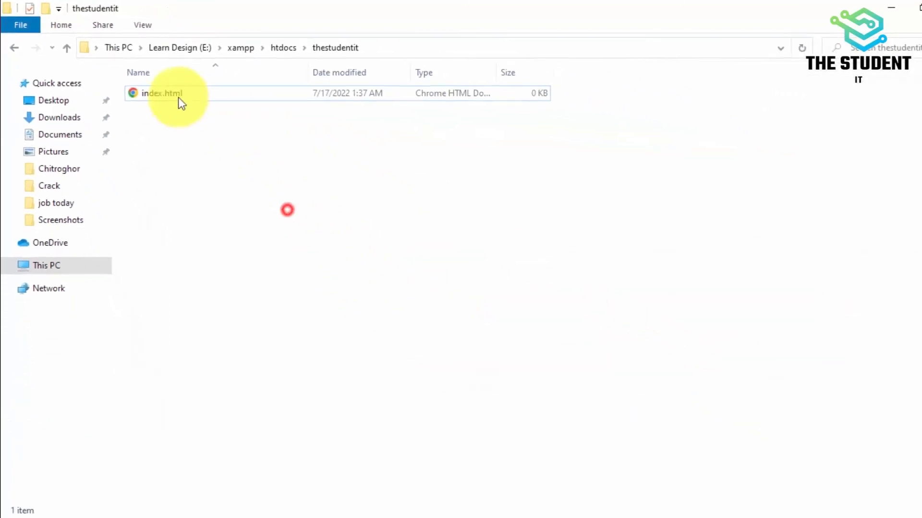
- Open index.html with Notepad by choosing another app for the file
{"action": "left_click", "coordinate": [178, 96]}
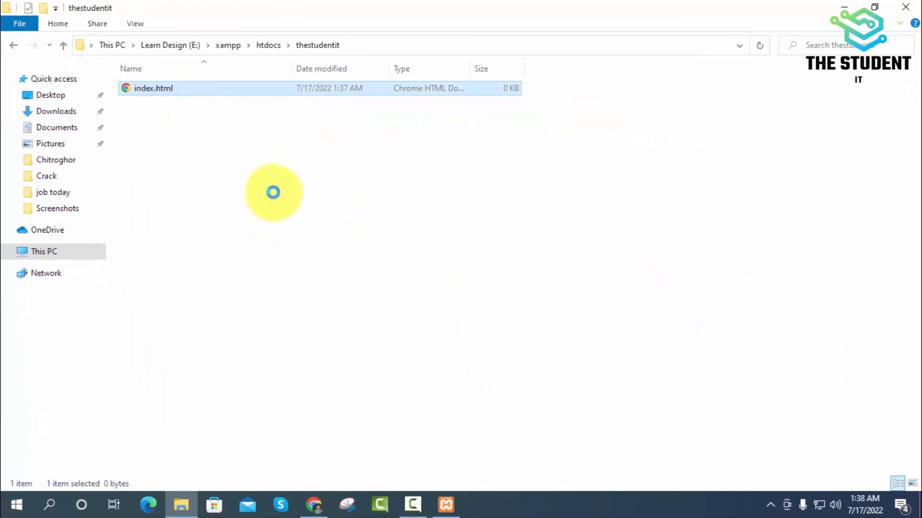
{"action": "key", "text": "shift+F10"}
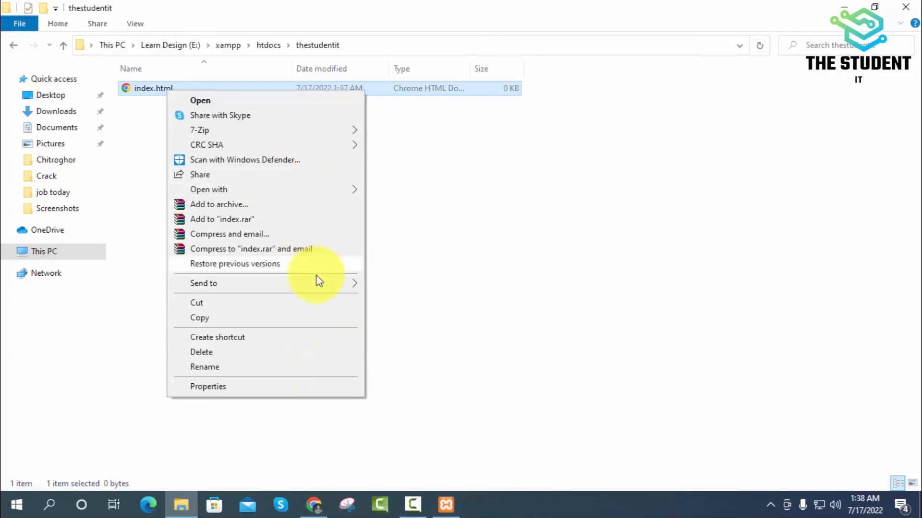
{"action": "mouse_move", "coordinate": [350, 190]}
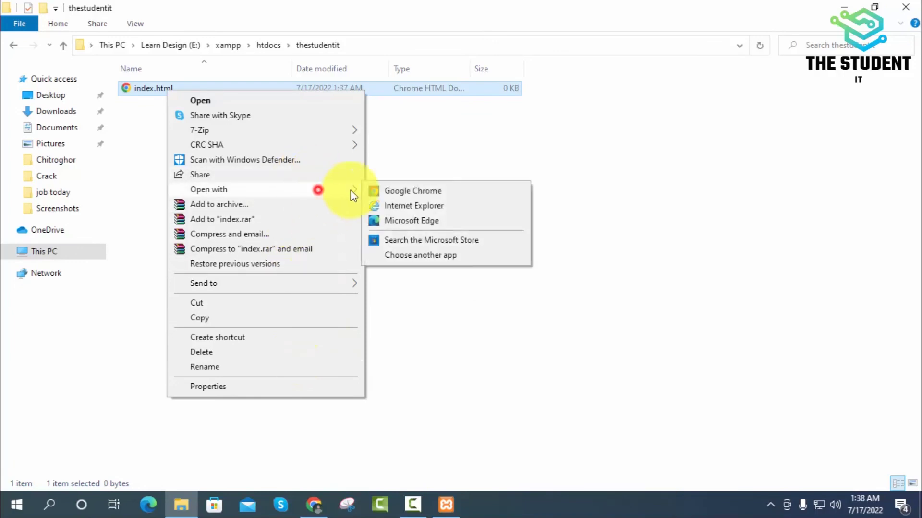
{"action": "left_click", "coordinate": [412, 256]}
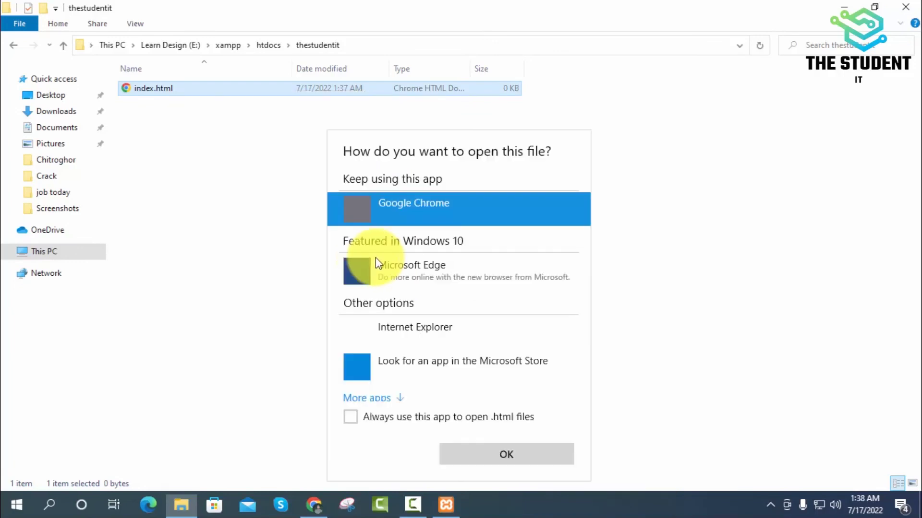
{"action": "scroll", "coordinate": [437, 341], "scroll_direction": "down", "scroll_amount": 1}
{"action": "left_click", "coordinate": [384, 387]}
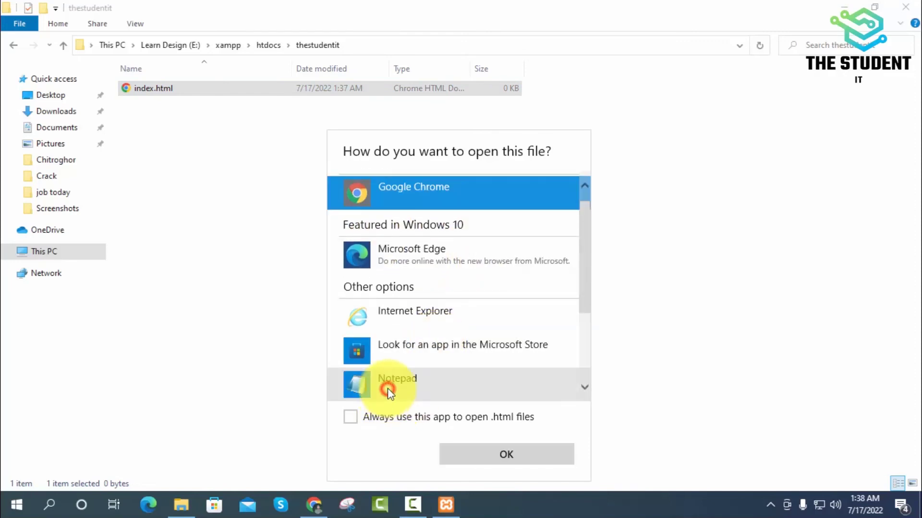
{"action": "scroll", "coordinate": [413, 337], "scroll_direction": "down", "scroll_amount": 1}
{"action": "scroll", "coordinate": [413, 337], "scroll_direction": "down", "scroll_amount": 2}
{"action": "double_click", "coordinate": [415, 275]}
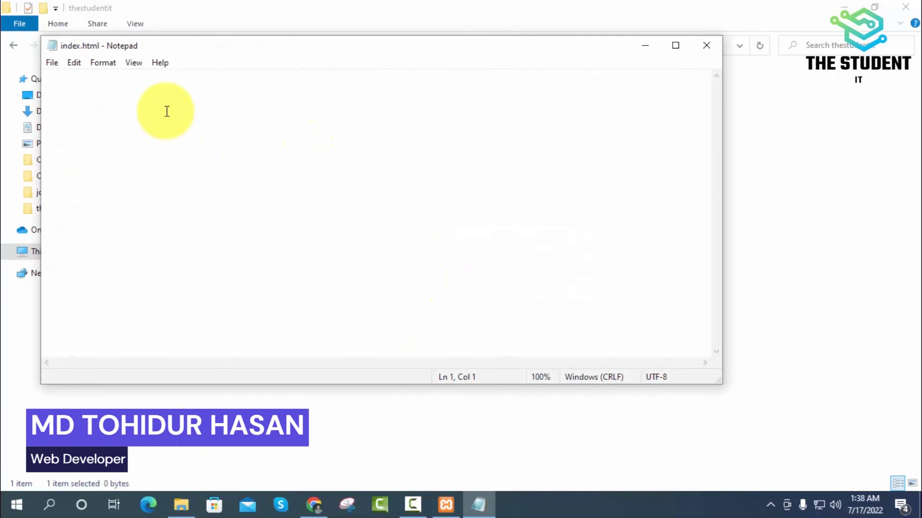
- Enter the text "the student it" in index.html and save the file
{"action": "type", "text": "the stude"}
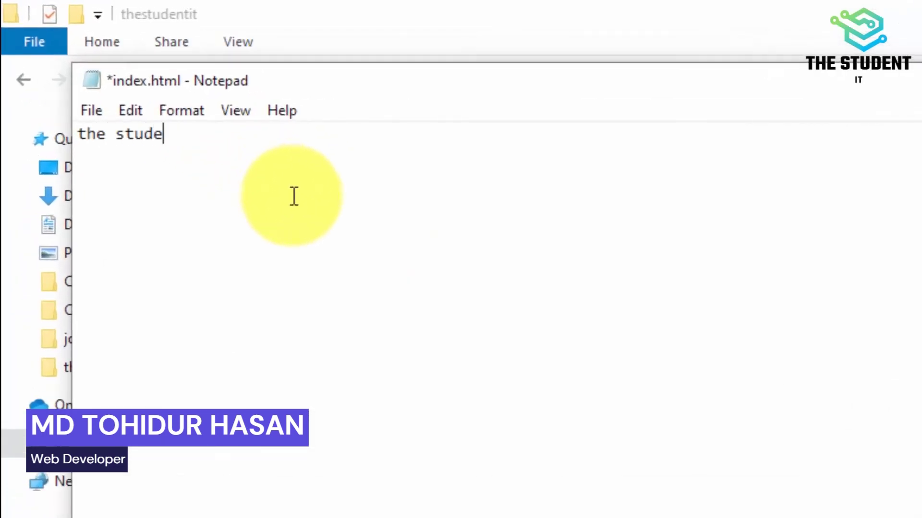
{"action": "type", "text": "nt it"}
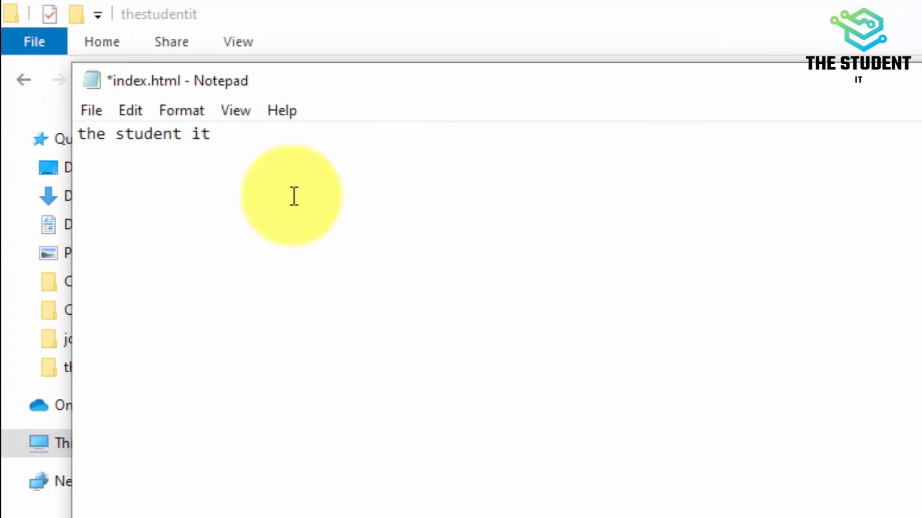
{"action": "key", "text": "ctrl+s"}
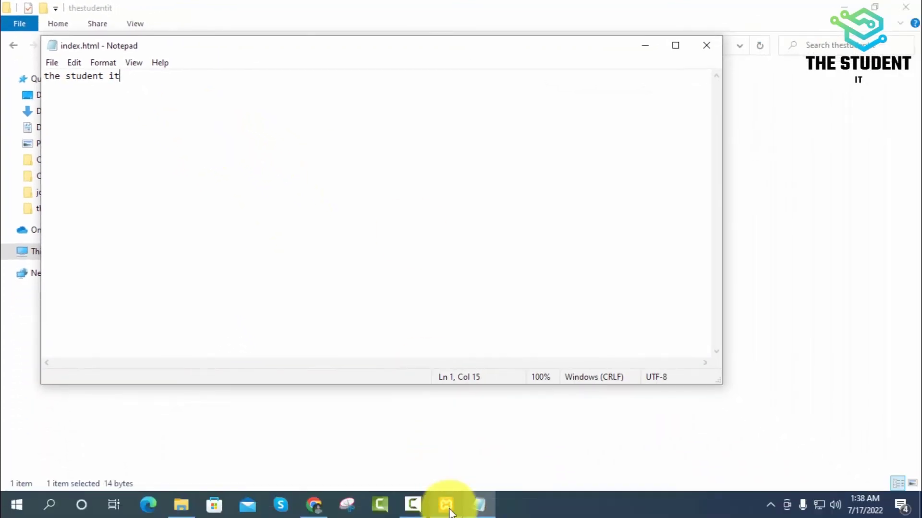
- Switch to Chrome and reload the localhost/thestudentit page to check the text served from index.html
{"action": "left_click", "coordinate": [446, 504]}
{"action": "left_click", "coordinate": [315, 504]}
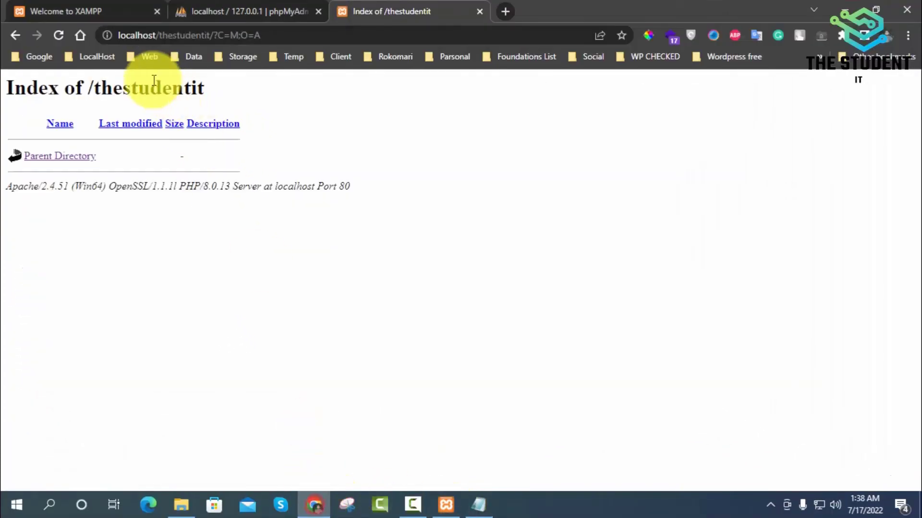
{"action": "left_click", "coordinate": [58, 35]}
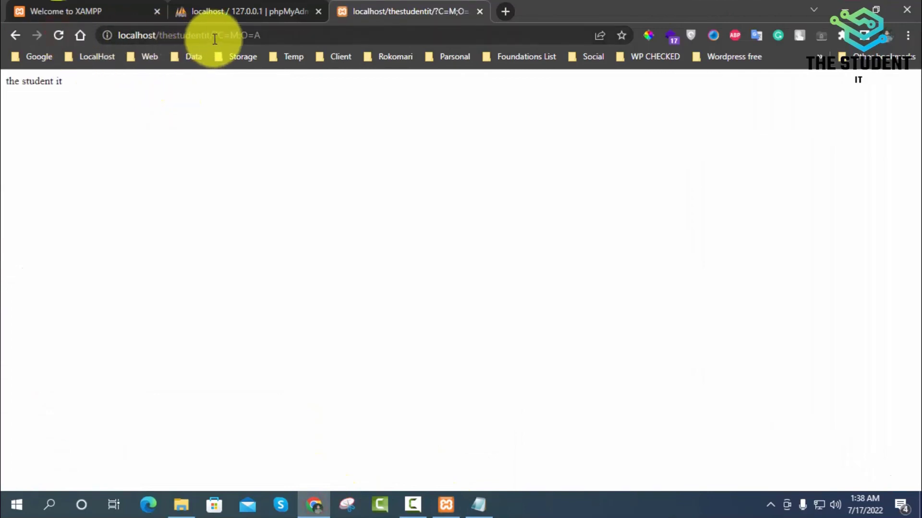
{"action": "left_click_drag", "start_coordinate": [68, 81], "coordinate": [7, 86]}
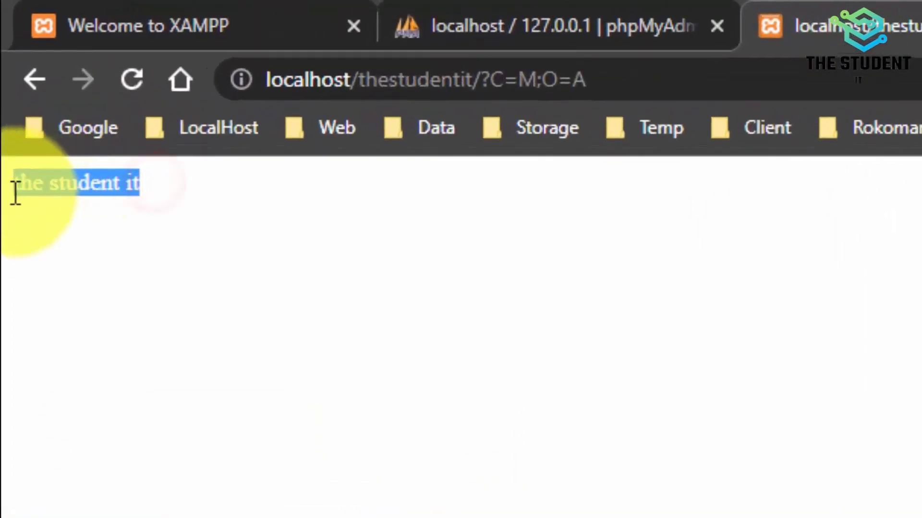
{"action": "left_click", "coordinate": [273, 197]}
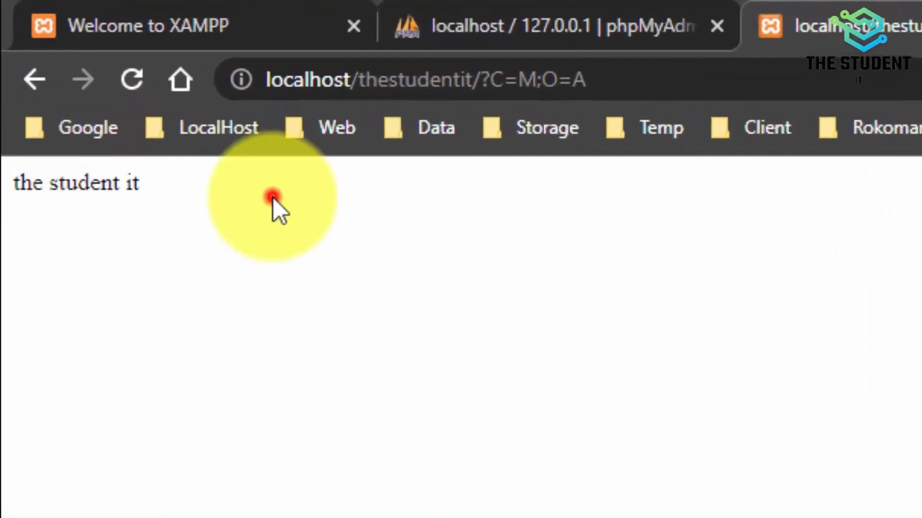